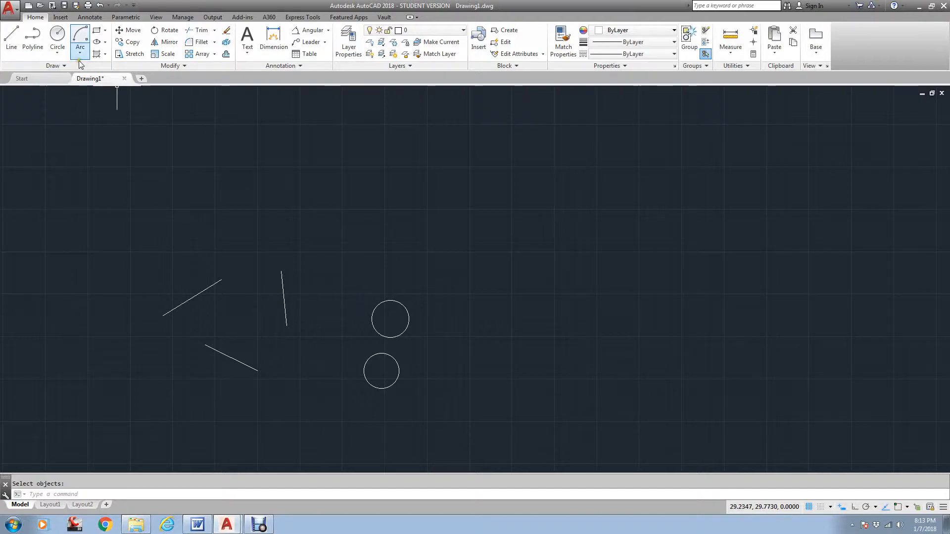
# Step: Draw a center-radius circle with a radius of 20 in the empty area beside the two small circles
pyautogui.click(60, 52)
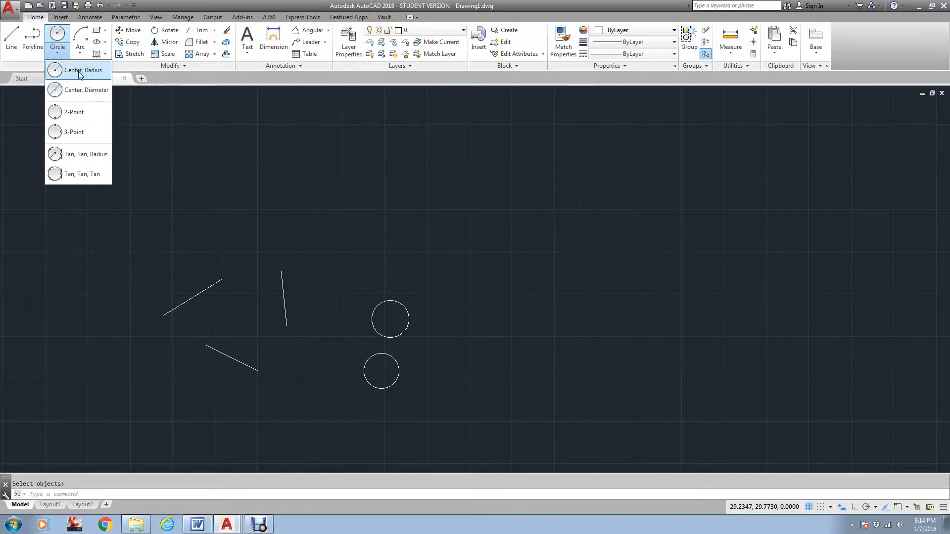
pyautogui.click(80, 74)
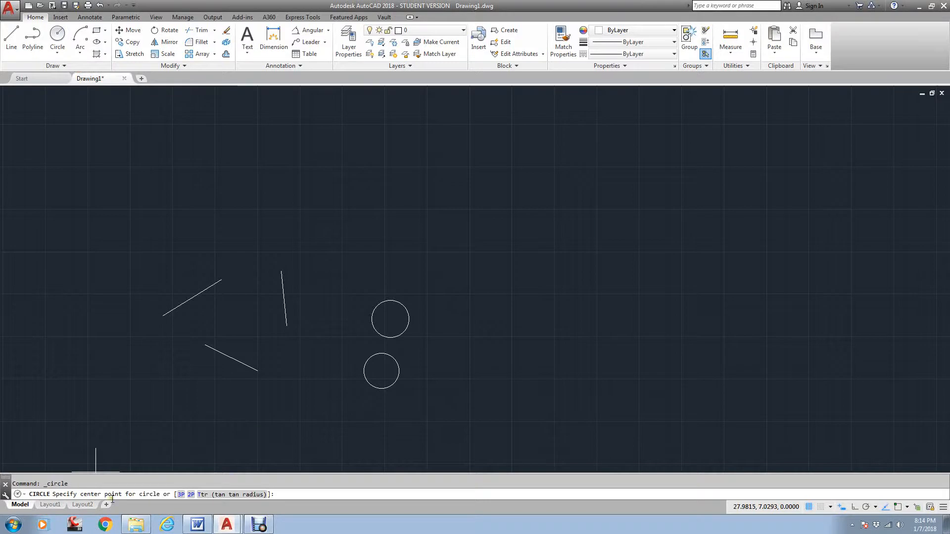
pyautogui.click(621, 198)
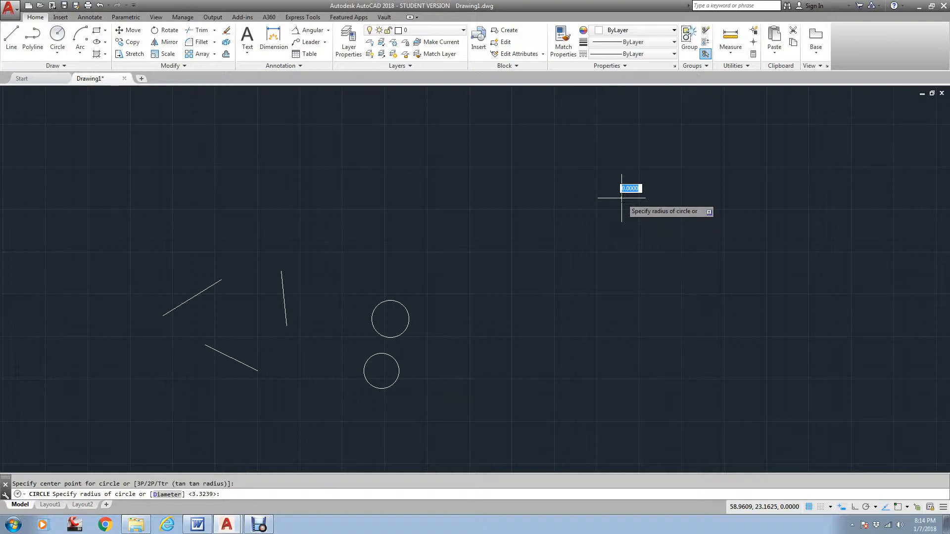
pyautogui.write('20')
pyautogui.press('Return')
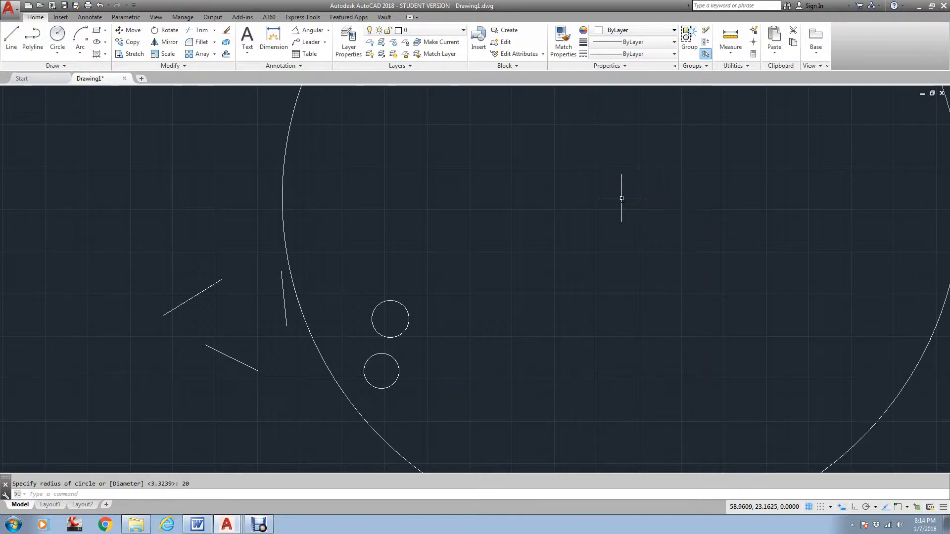
# Step: Draw a center-radius circle with a radius of 5 near the center of the radius 20 circle
pyautogui.click(57, 34)
pyautogui.click(640, 215)
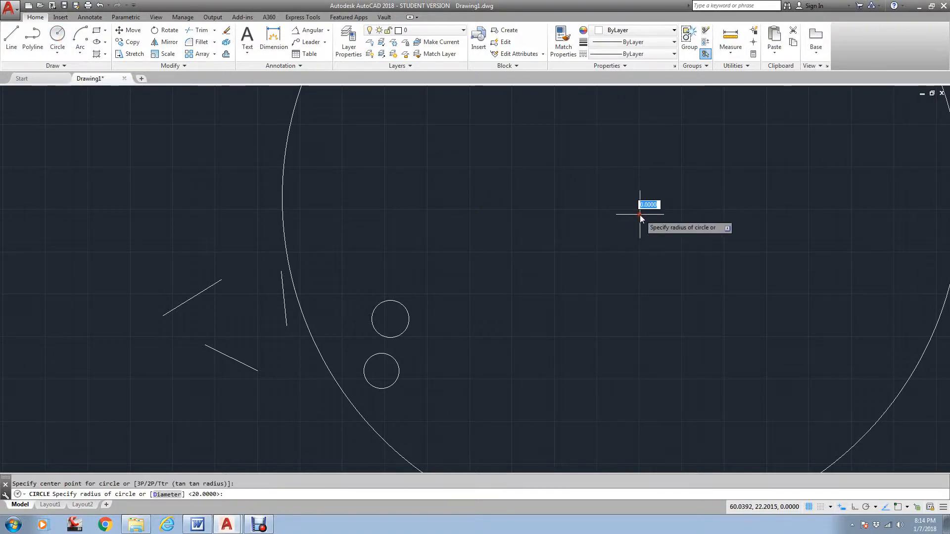
pyautogui.press('Return')
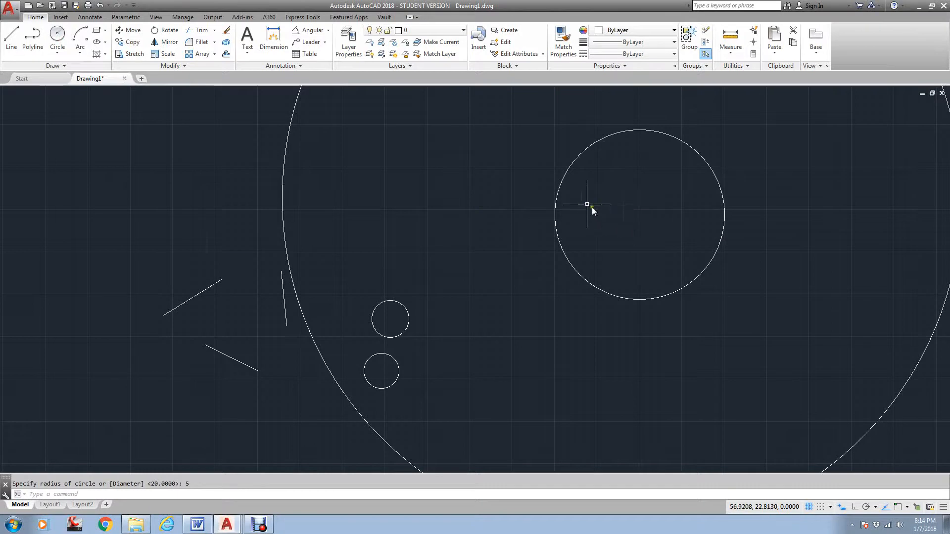
# Step: Delete the radius 20 circle surrounding the smaller new circle
pyautogui.press('Escape')
pyautogui.click(395, 161)
pyautogui.click(260, 157)
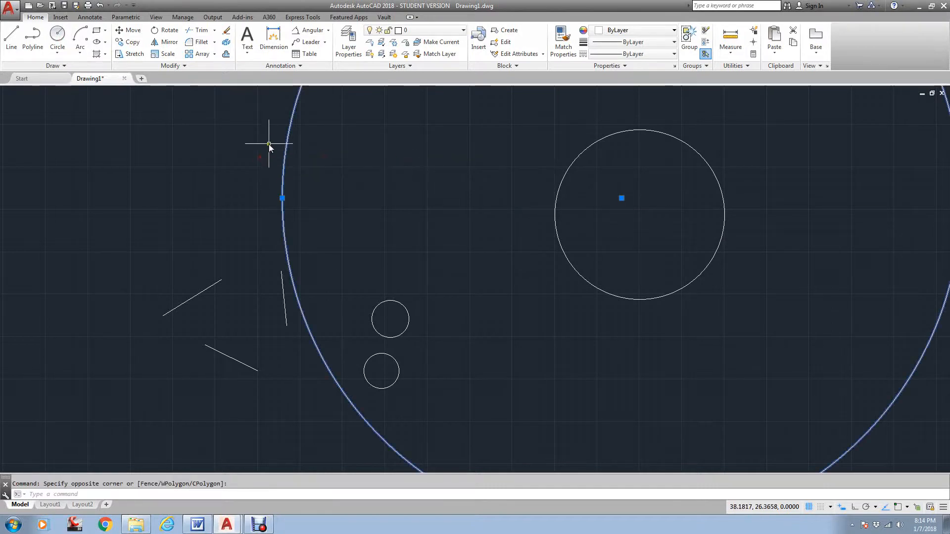
pyautogui.press('Delete')
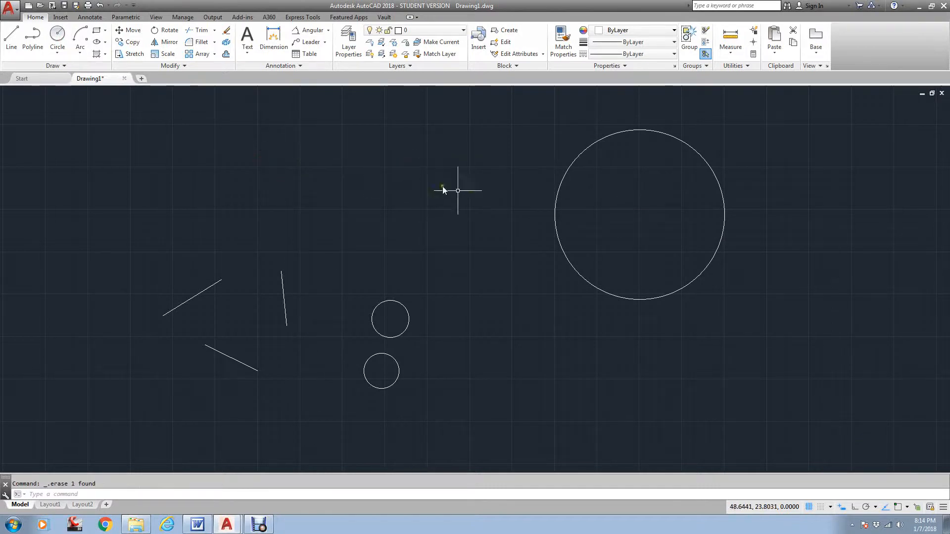
# Step: Add a radius dimension to the radius 5 circle, with its text outside the circle's upper-right edge
pyautogui.click(328, 30)
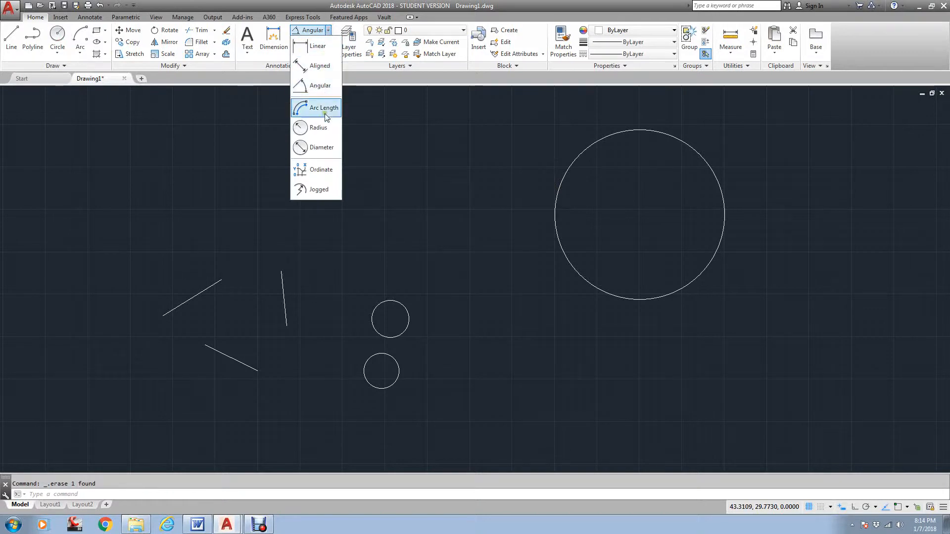
pyautogui.click(324, 126)
pyautogui.click(698, 156)
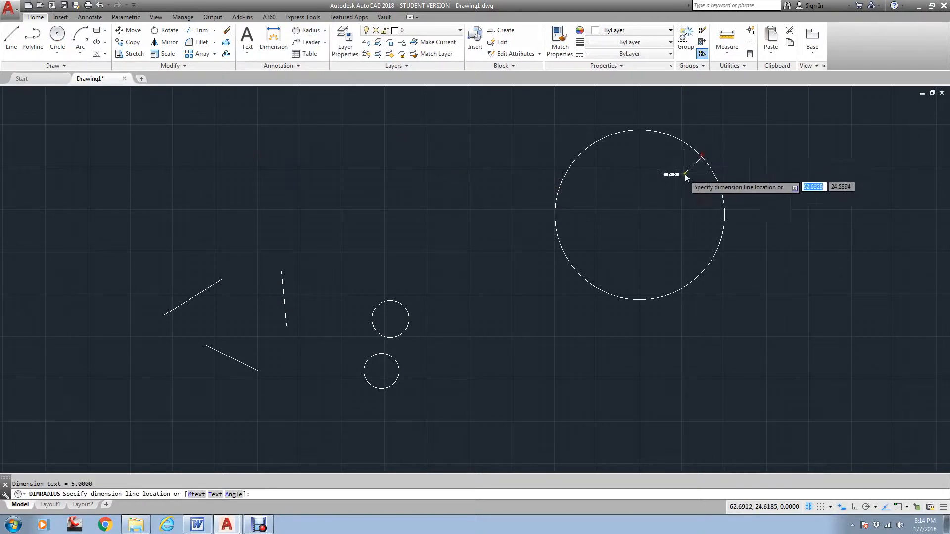
pyautogui.scroll(6, 664, 193)
pyautogui.scroll(-5, 663, 194)
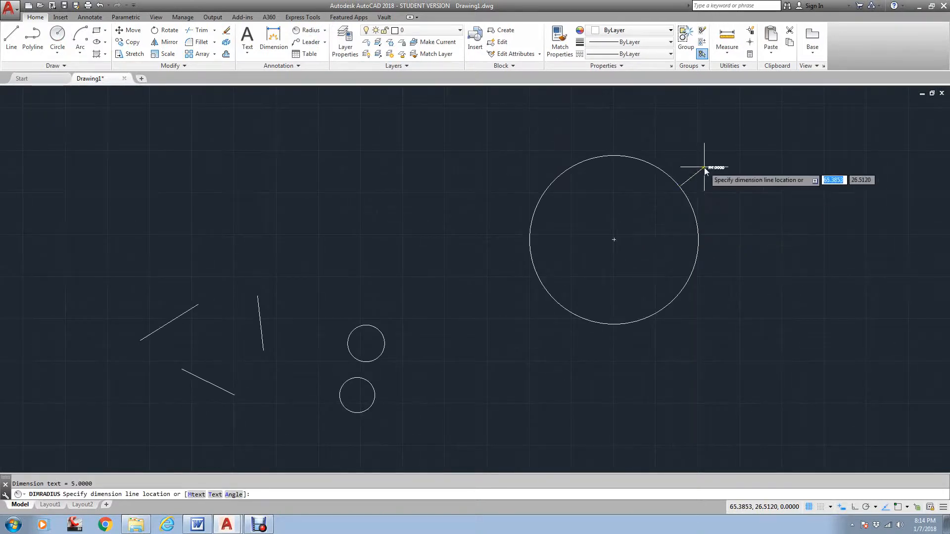
pyautogui.click(705, 169)
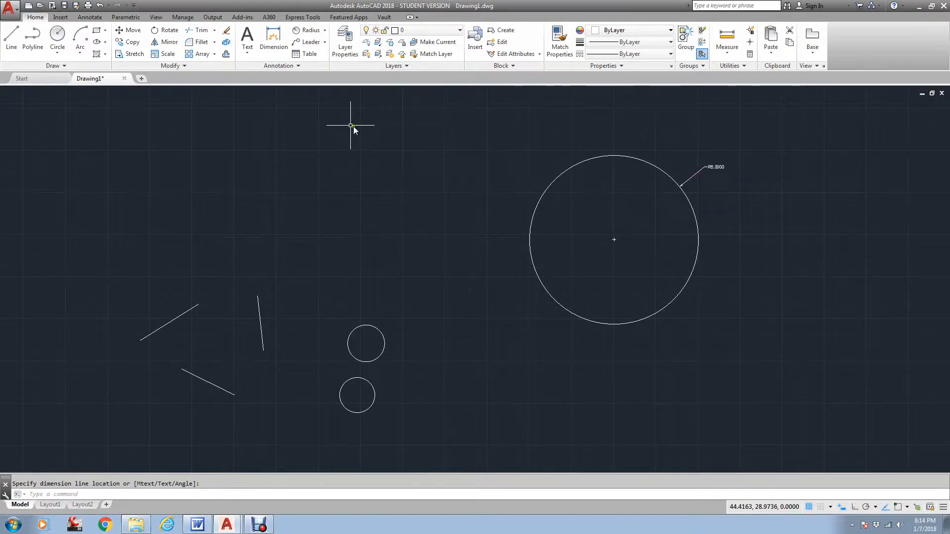
# Step: Draw a center-diameter circle with a diameter of 5 directly below the radius-dimensioned circle
pyautogui.click(62, 52)
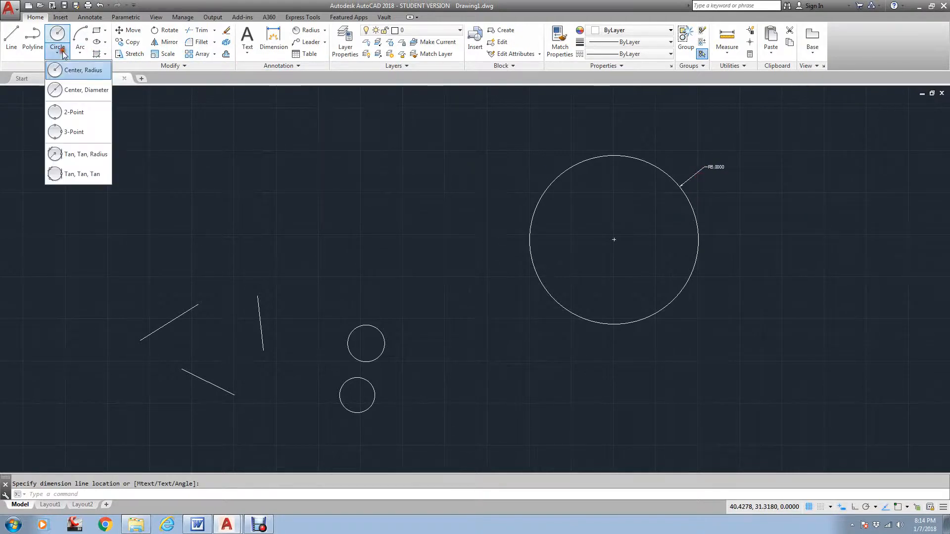
pyautogui.click(84, 89)
pyautogui.scroll(-1, 237, 92)
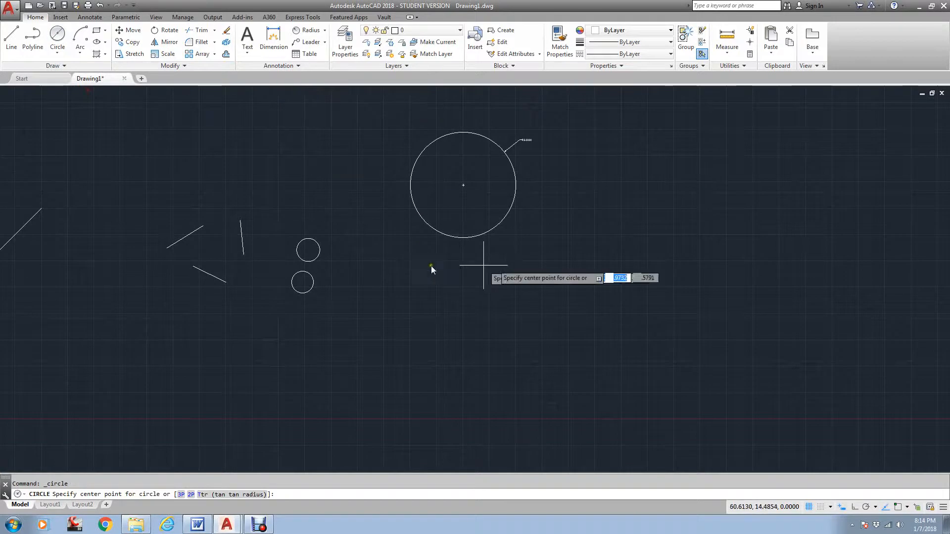
pyautogui.click(468, 315)
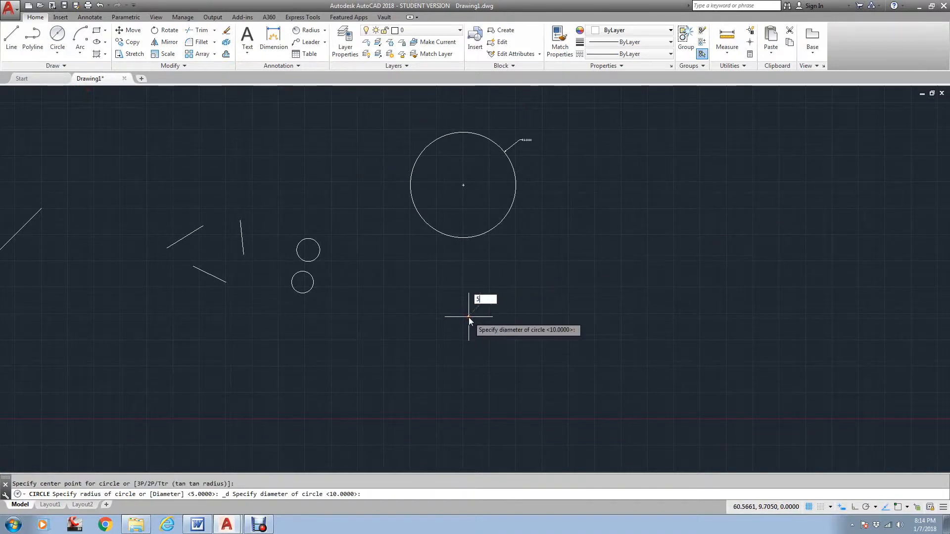
pyautogui.press('Return')
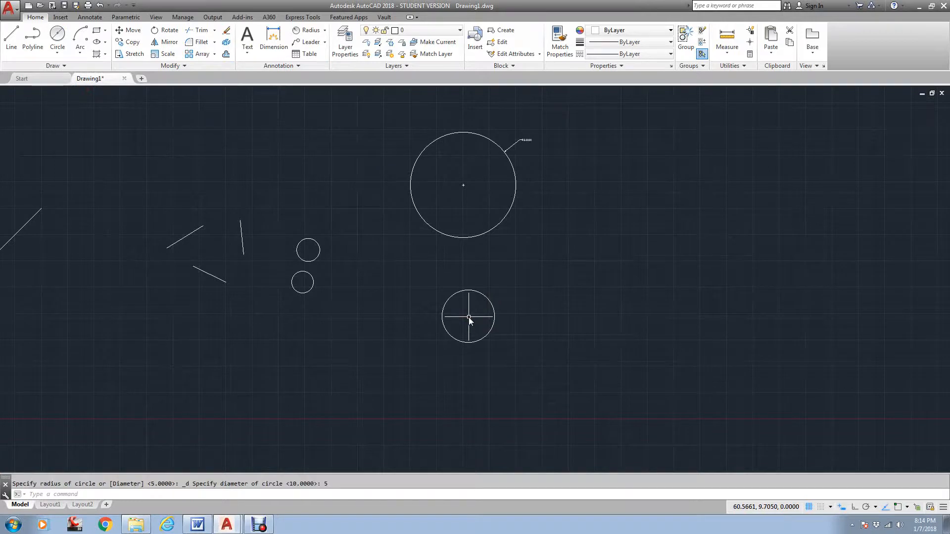
# Step: Add a diameter dimension to the lower new circle, with its text outside the circle's upper-right edge
pyautogui.click(324, 30)
pyautogui.click(329, 148)
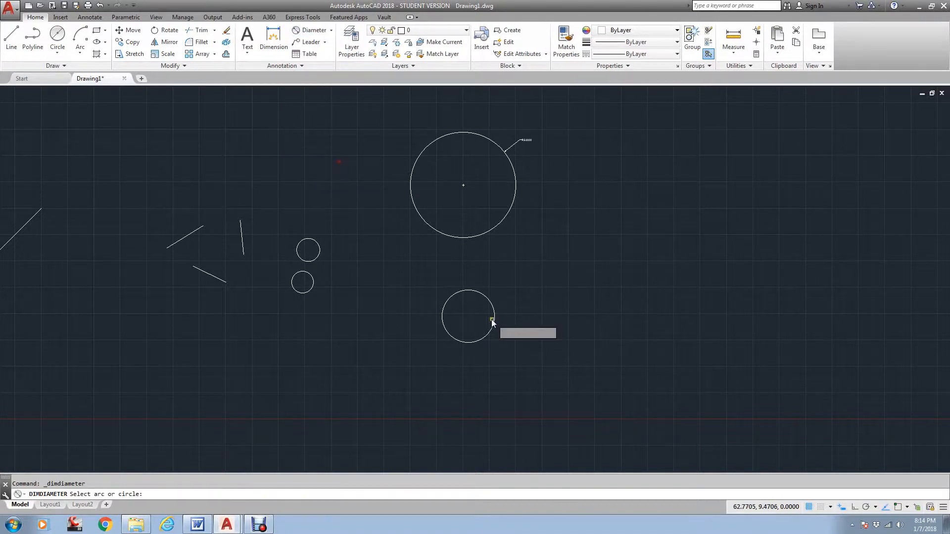
pyautogui.click(493, 317)
pyautogui.click(501, 290)
# Step: Examine the diameter dimension's symbol up close and compare it with the radius dimension on the larger circle
pyautogui.scroll(4, 500, 289)
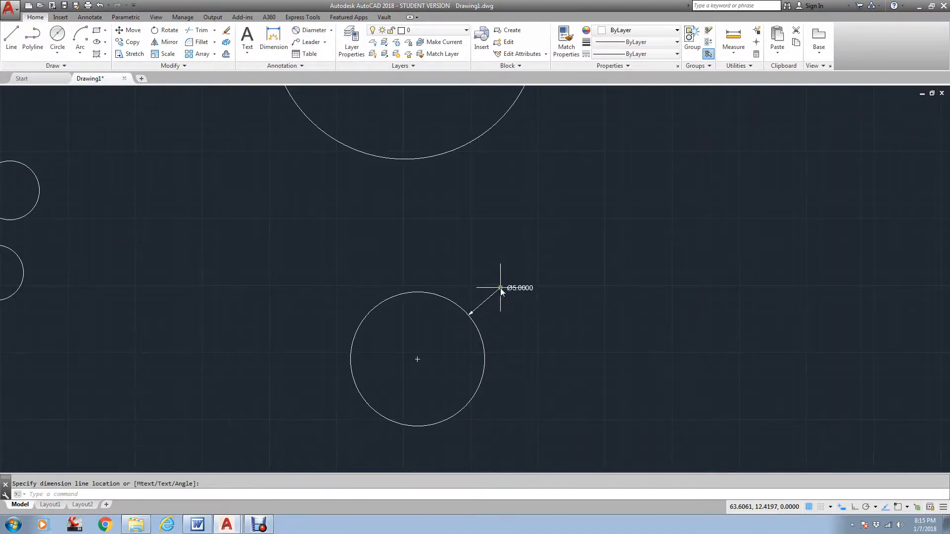
pyautogui.scroll(5, 511, 292)
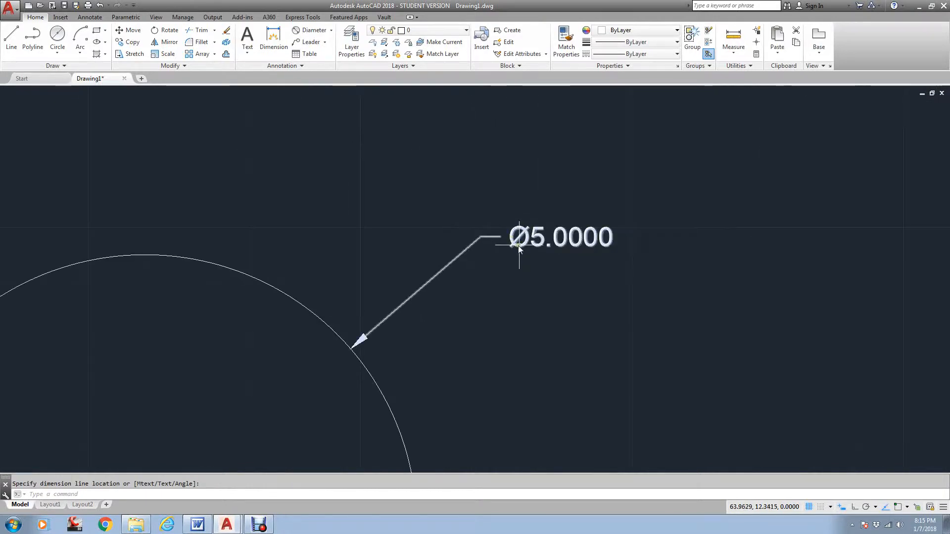
pyautogui.scroll(-8, 512, 248)
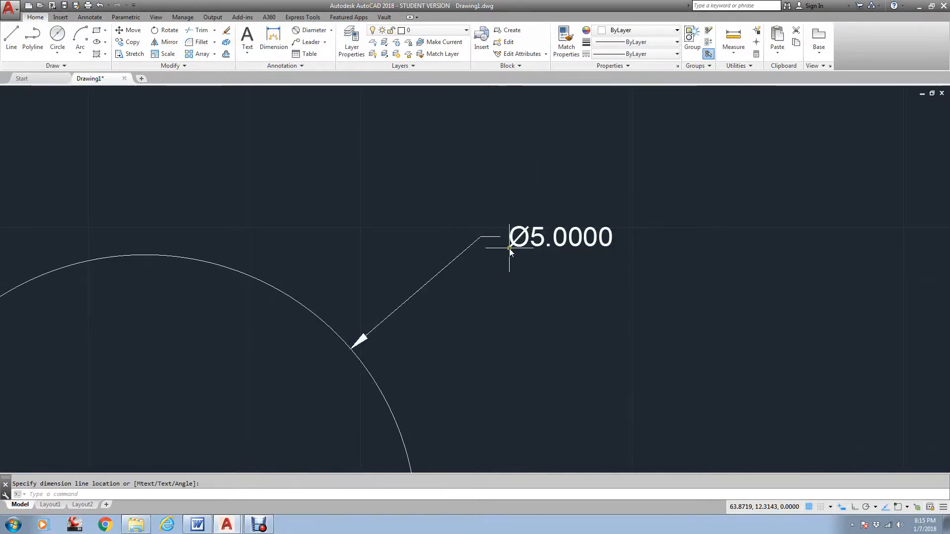
pyautogui.moveTo(520, 179); pyautogui.dragTo(520, 247, button='middle')
pyautogui.moveTo(529, 113); pyautogui.dragTo(509, 162, button='middle')
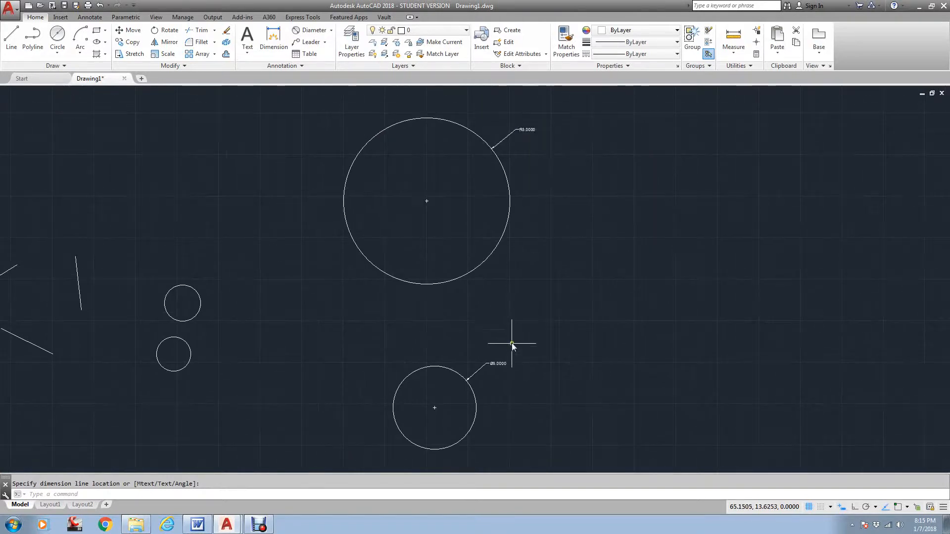
pyautogui.scroll(4, 497, 363)
pyautogui.moveTo(496, 360); pyautogui.dragTo(496, 291, button='middle')
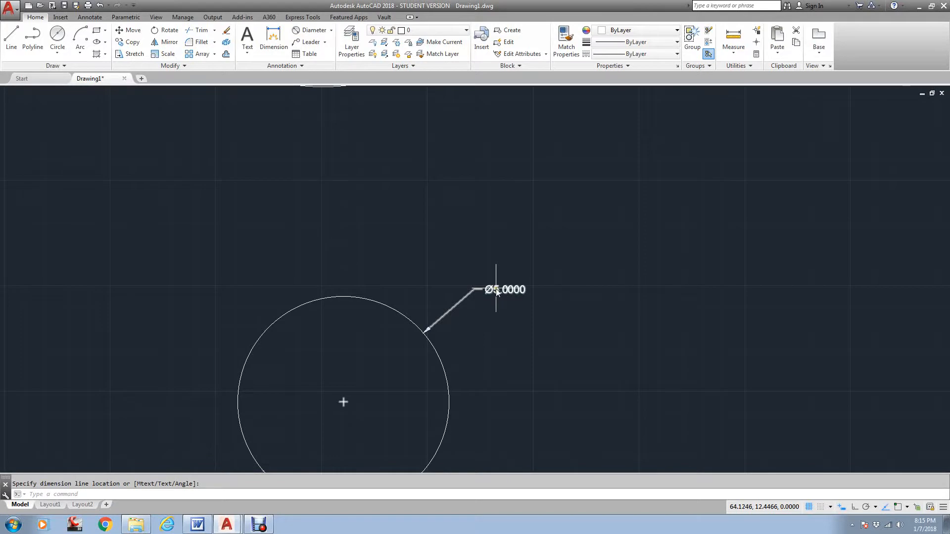
pyautogui.scroll(-2, 499, 291)
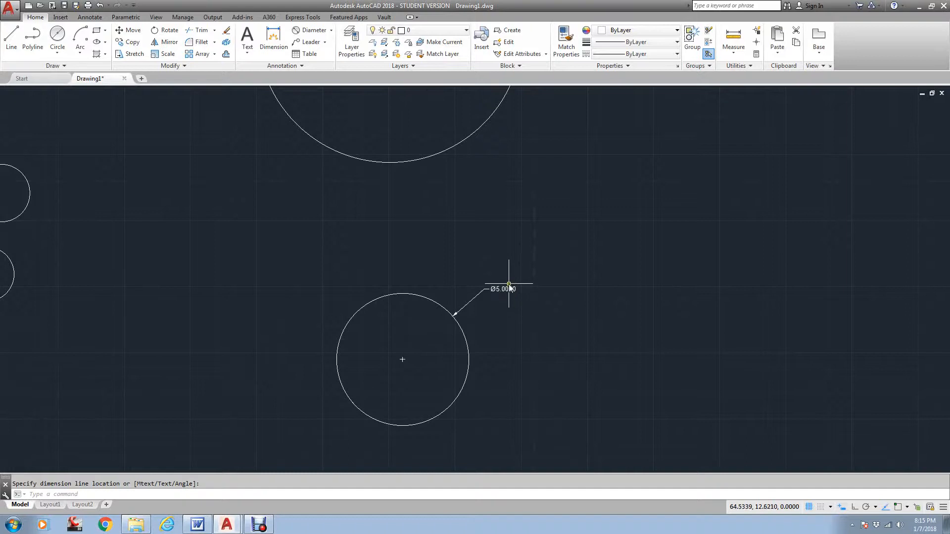
pyautogui.scroll(-2, 461, 285)
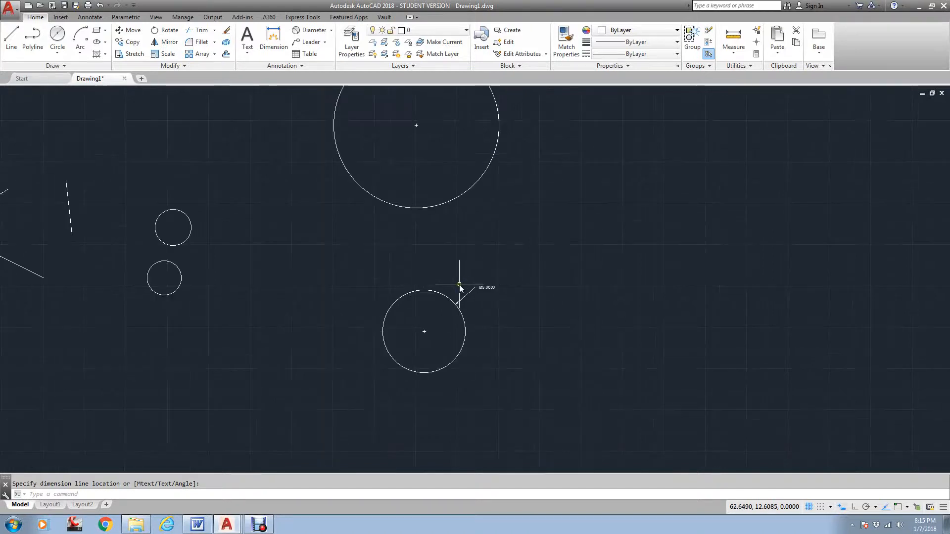
pyautogui.scroll(2, 460, 261)
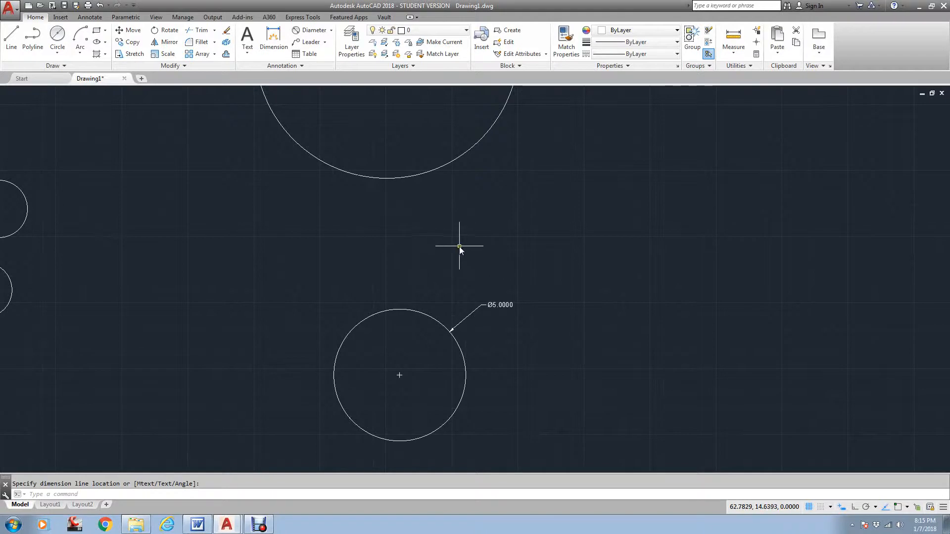
pyautogui.scroll(-2, 444, 249)
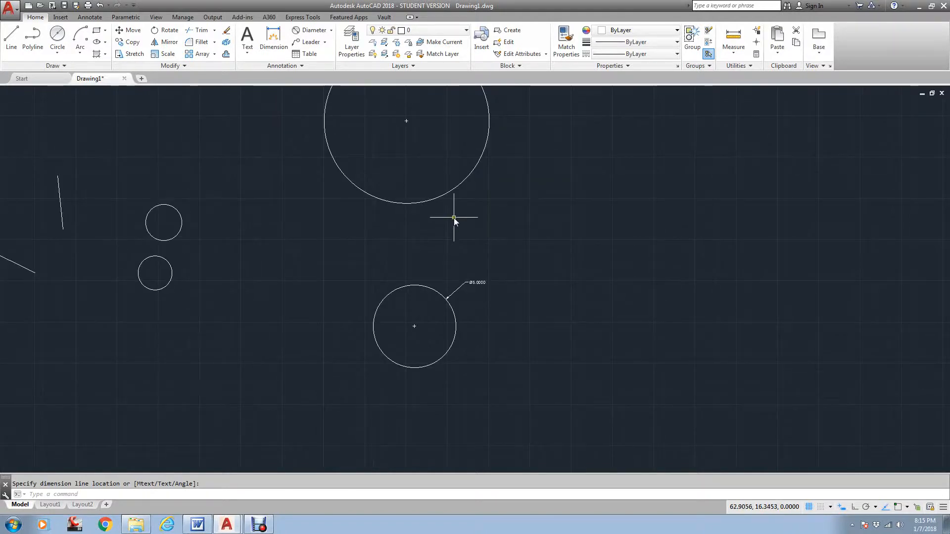
pyautogui.scroll(-1, 453, 215)
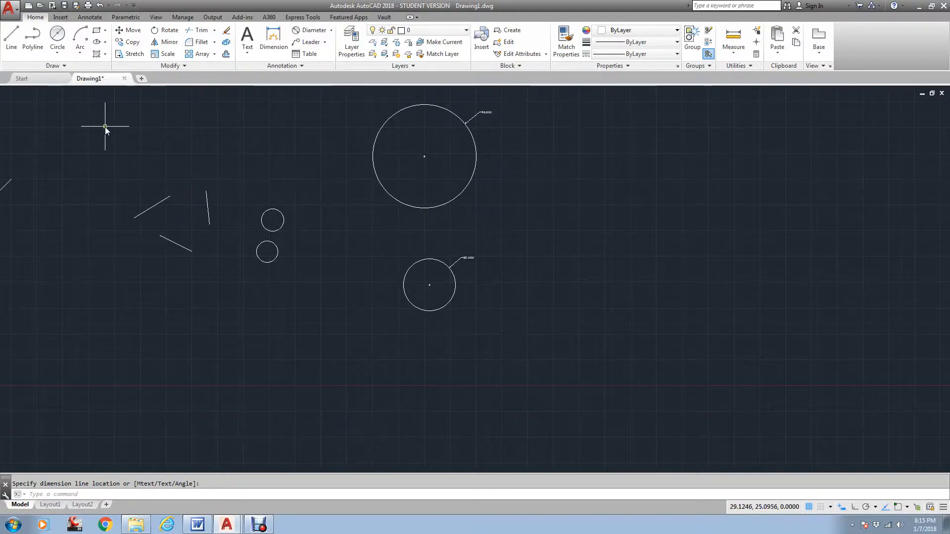
# Step: Draw a 2-point circle between the upper endpoints of the rising slanted line and the near-vertical line, using endpoint snaps
pyautogui.click(58, 51)
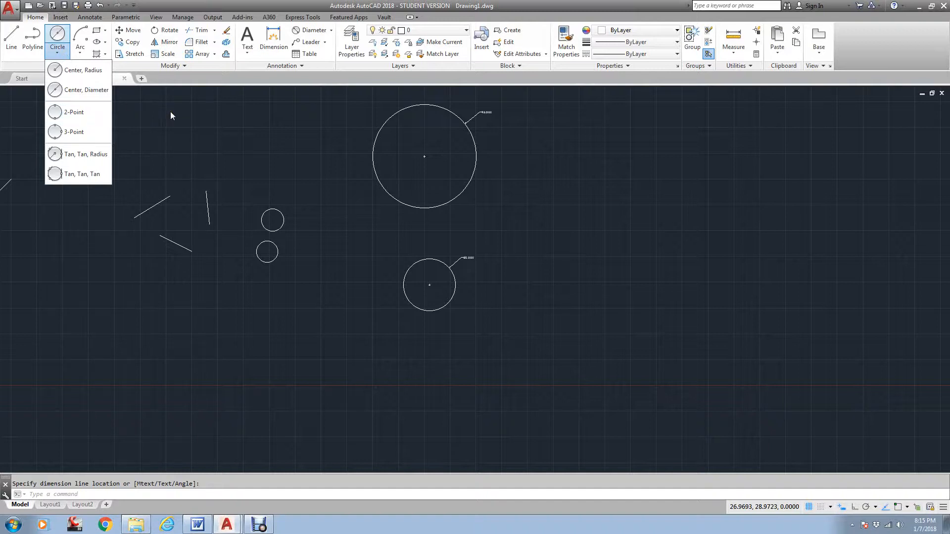
pyautogui.click(82, 113)
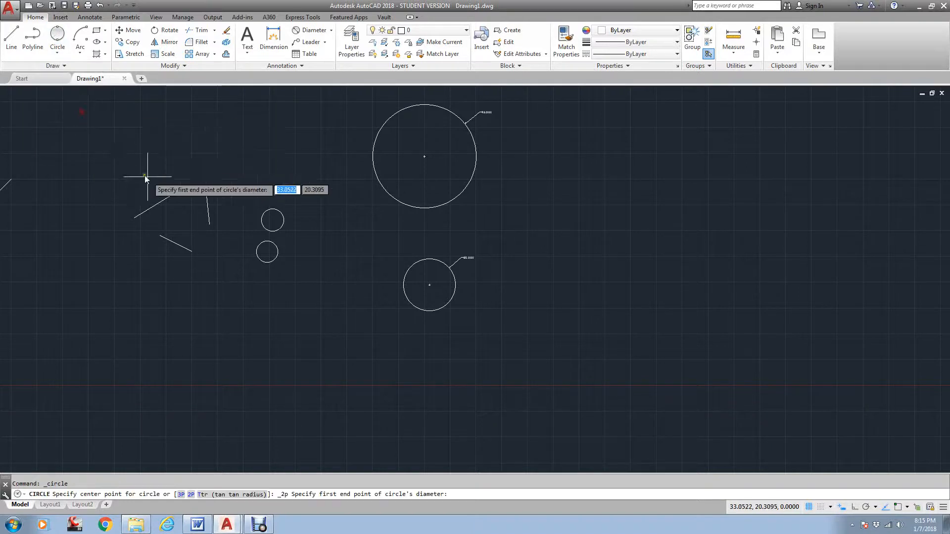
pyautogui.scroll(5, 146, 188)
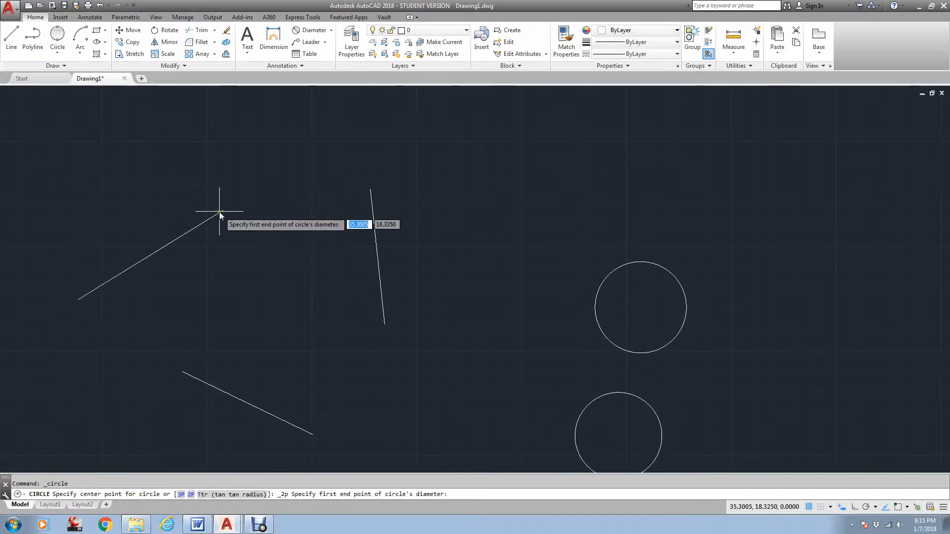
pyautogui.write('end')
pyautogui.press('Return')
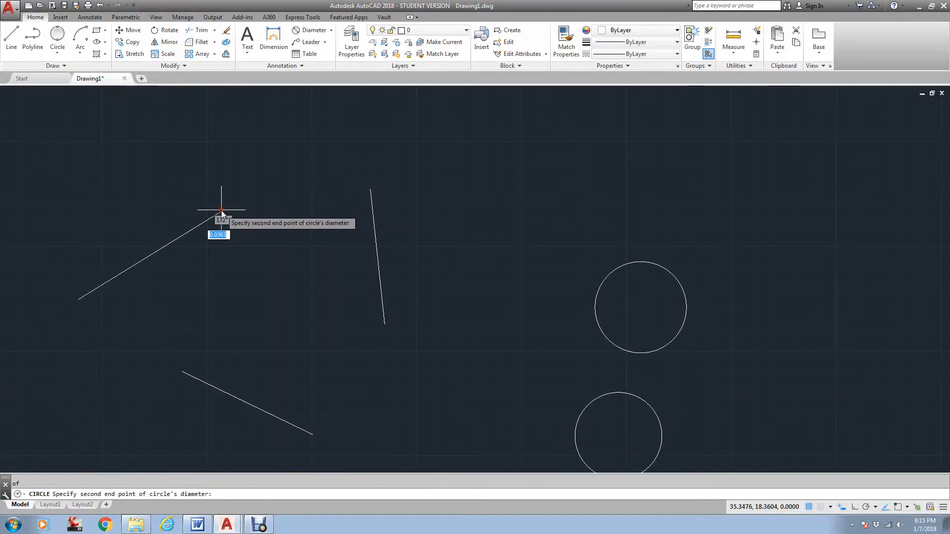
pyautogui.click(221, 211)
pyautogui.write('end')
pyautogui.press('Return')
pyautogui.click(369, 192)
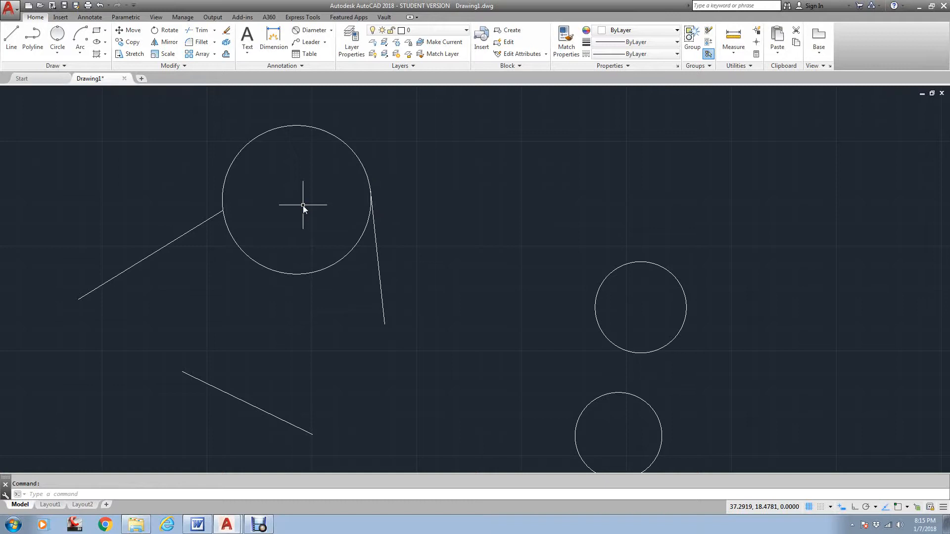
# Step: Draw a 3-point circle through both endpoints of the rising slanted line and the upper-left endpoint of the falling line, using endpoint snaps
pyautogui.click(57, 54)
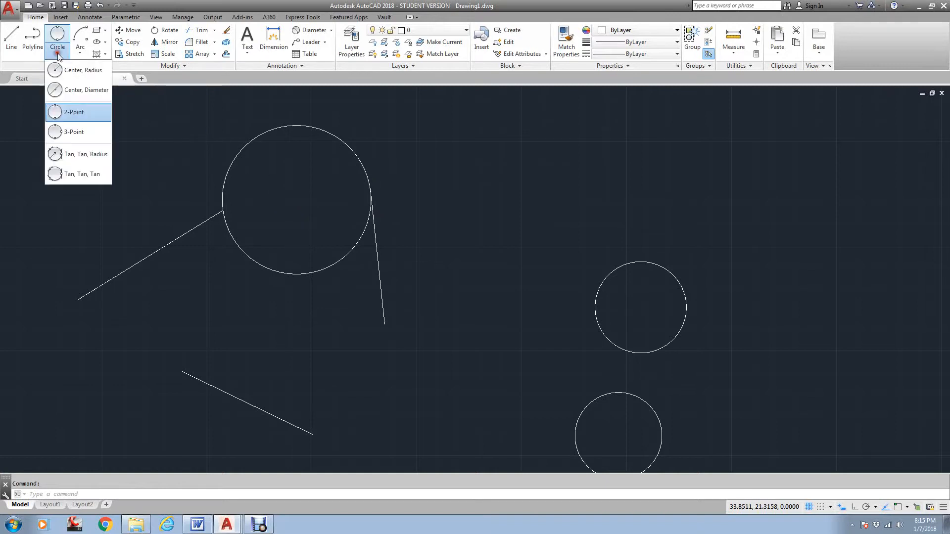
pyautogui.click(78, 131)
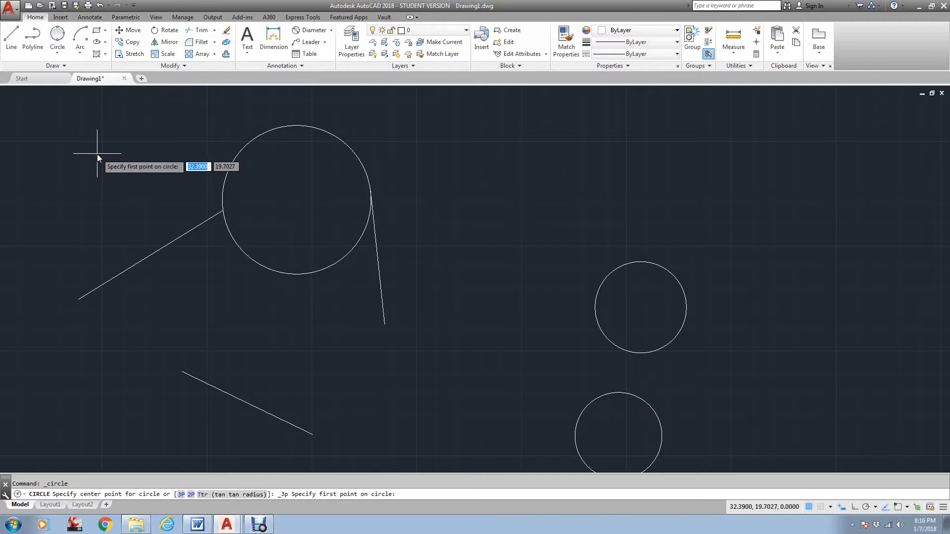
pyautogui.write('end')
pyautogui.press('Return')
pyautogui.click(86, 293)
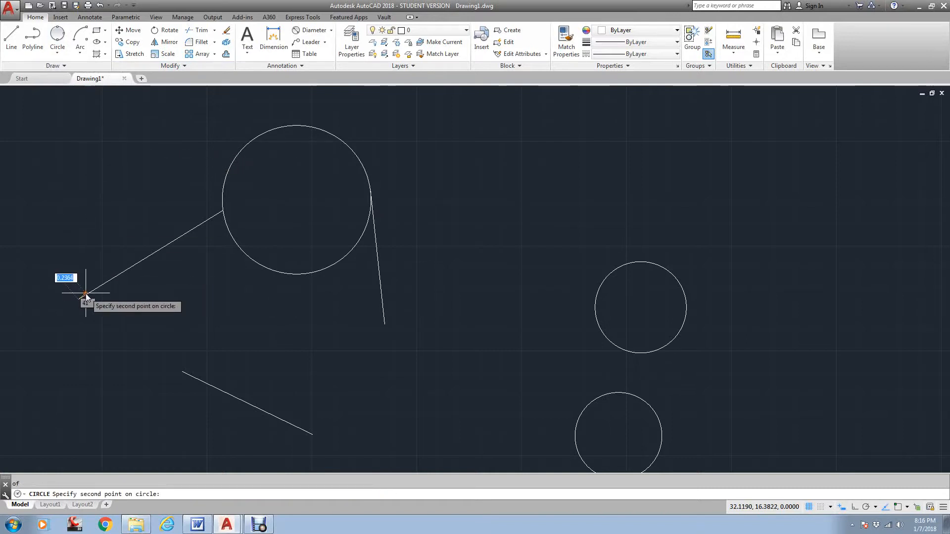
pyautogui.write('end')
pyautogui.press('Return')
pyautogui.click(182, 372)
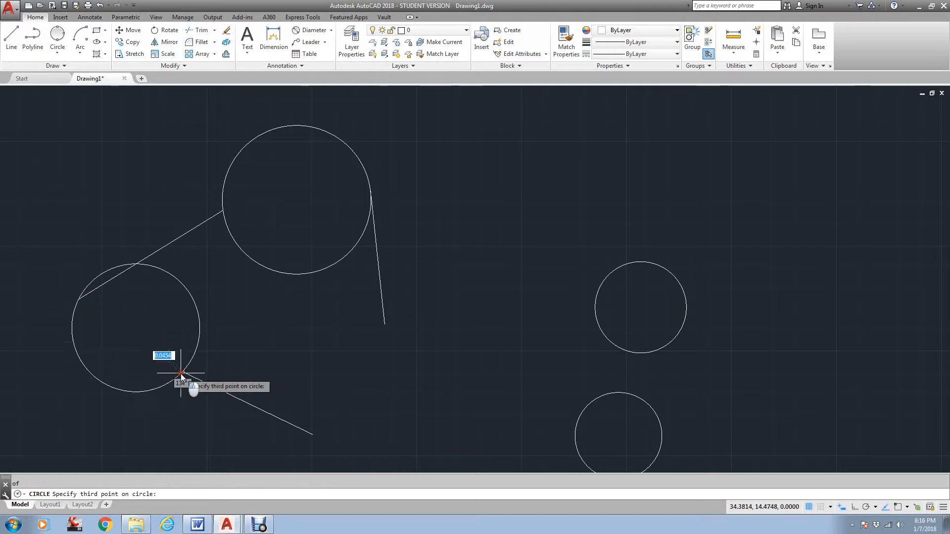
pyautogui.write('en')
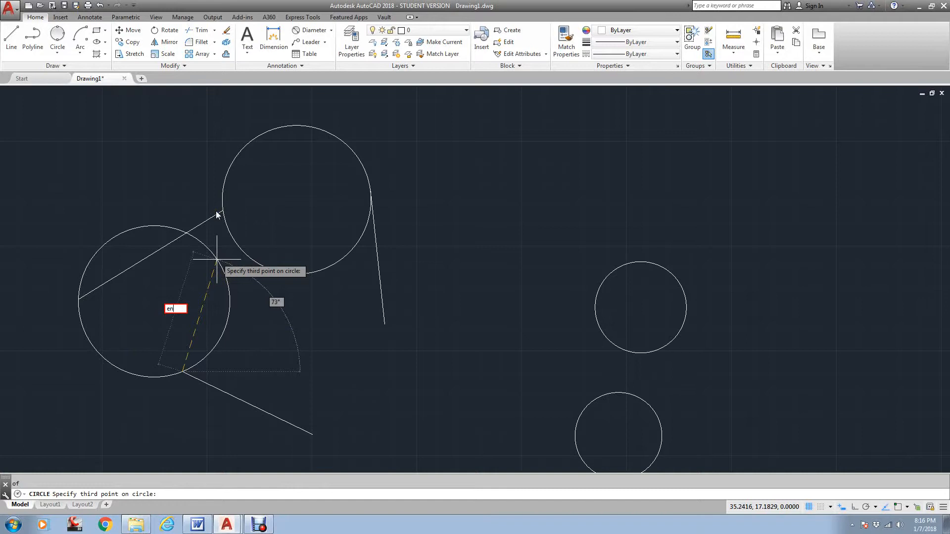
pyautogui.press('Return')
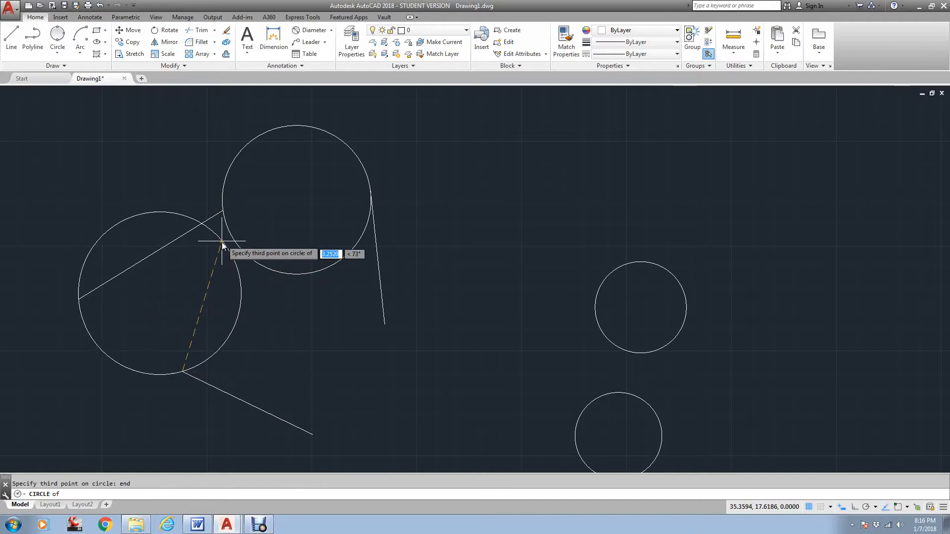
pyautogui.click(218, 212)
pyautogui.press('Return')
pyautogui.press('Escape')
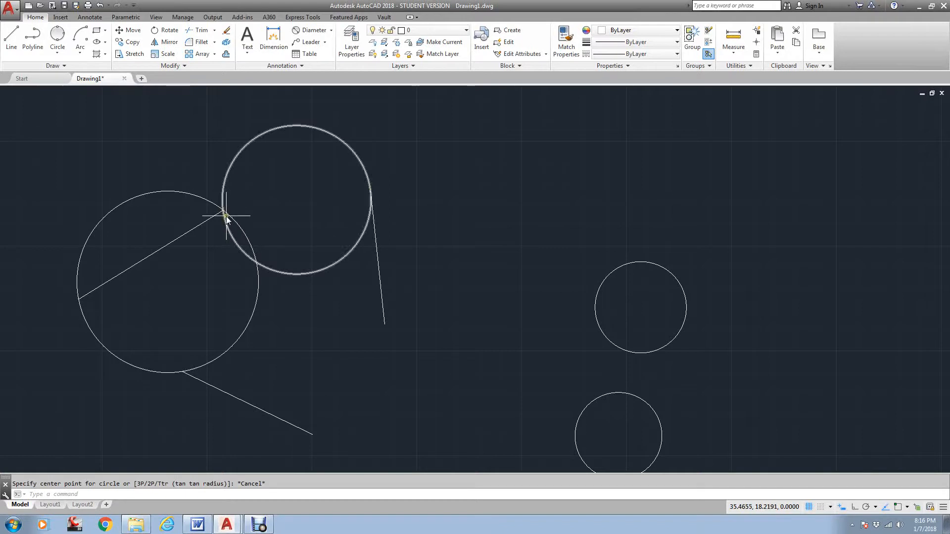
# Step: Erase the 2-point and 3-point circles, leaving the three slanted lines they were snapped to
pyautogui.scroll(-2, 230, 212)
pyautogui.scroll(-2, 231, 211)
pyautogui.scroll(2, 242, 215)
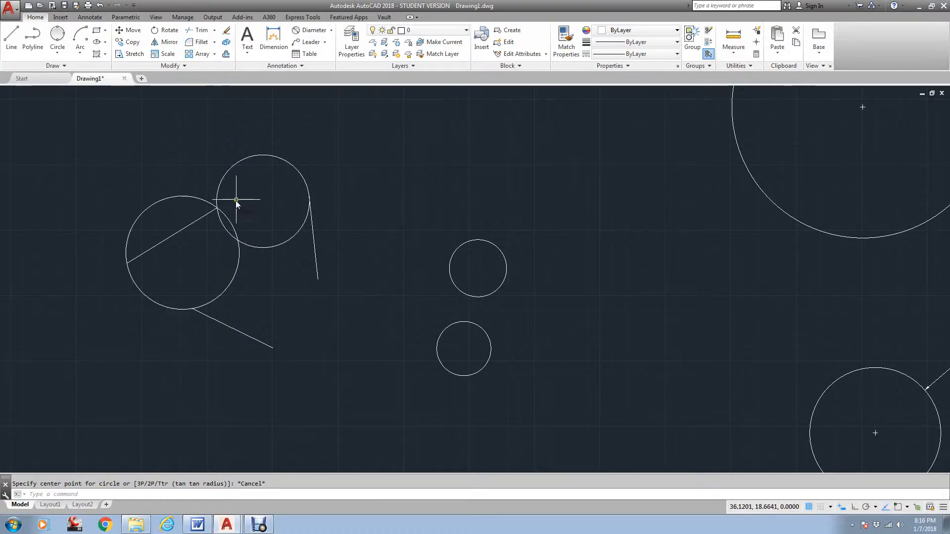
pyautogui.write('e')
pyautogui.press('Return')
pyautogui.click(253, 230)
pyautogui.click(235, 253)
pyautogui.press('Return')
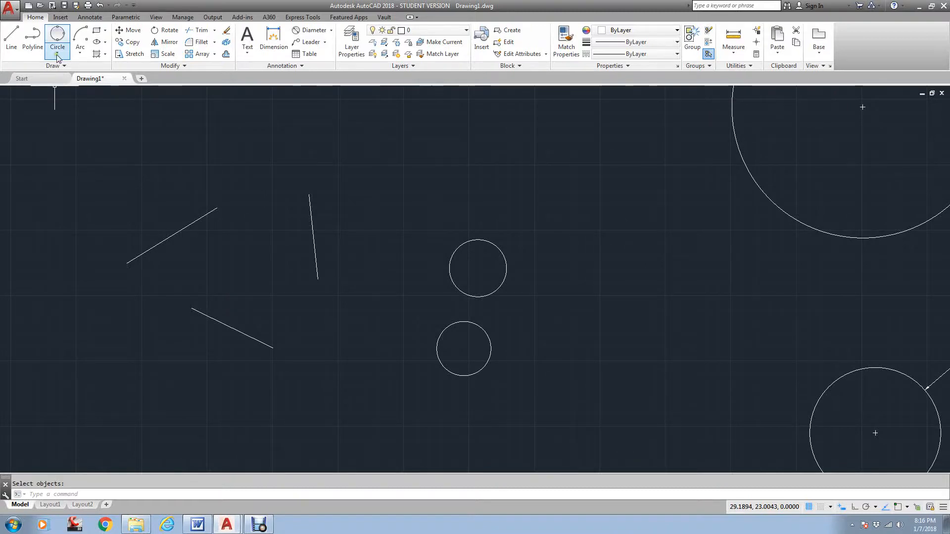
# Step: Draw two connected lines above the three separate lines, one rising steeply and the other descending gently from their shared corner
pyautogui.scroll(-2, 233, 174)
pyautogui.moveTo(233, 174); pyautogui.dragTo(268, 263, button='middle')
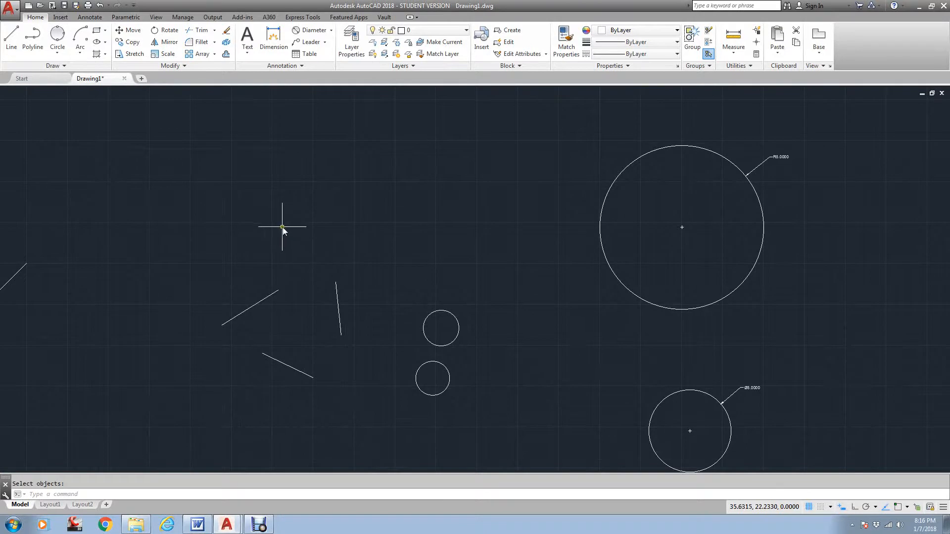
pyautogui.write('l')
pyautogui.press('Return')
pyautogui.click(268, 243)
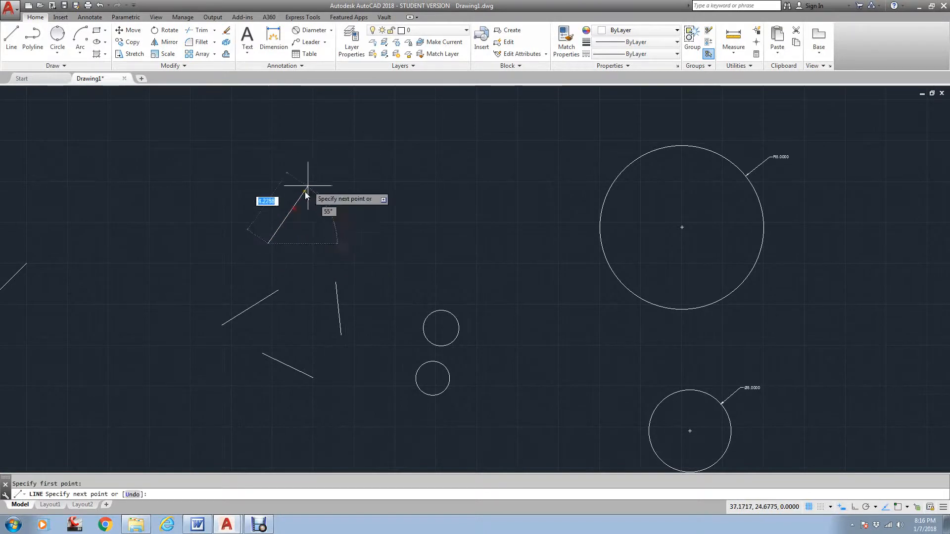
pyautogui.click(318, 161)
pyautogui.click(399, 180)
pyautogui.press('Return')
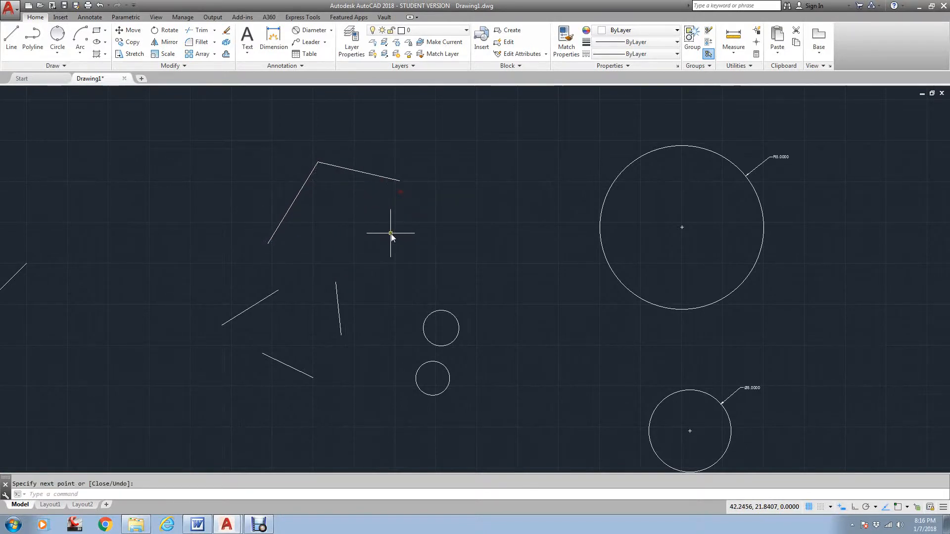
pyautogui.write('f')
pyautogui.press('Return')
pyautogui.write('r')
pyautogui.press('Return')
pyautogui.write('5')
pyautogui.press('Return')
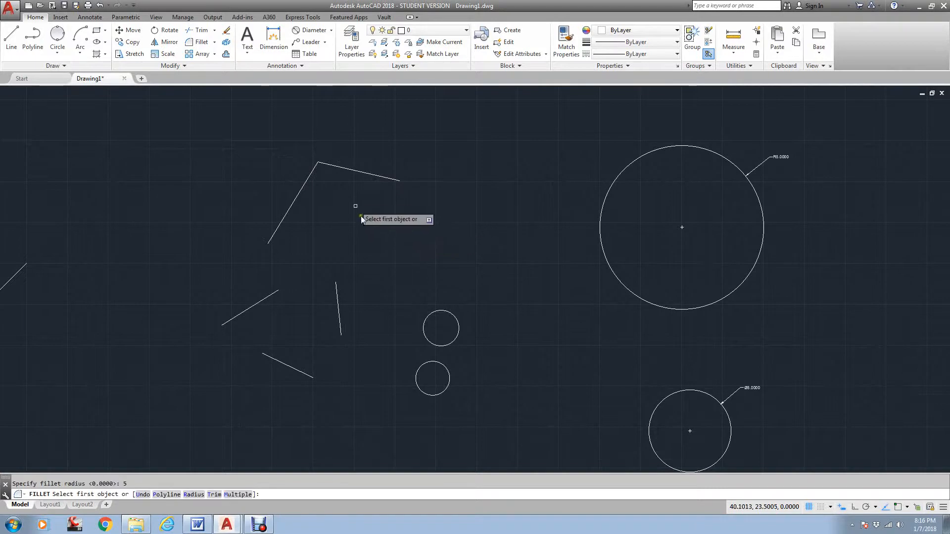
pyautogui.click(314, 173)
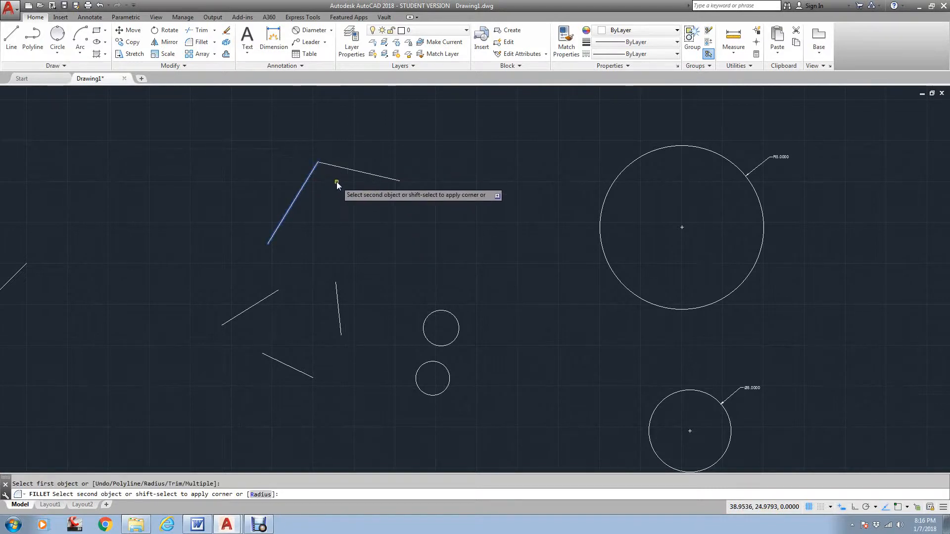
pyautogui.press('Escape')
# Step: Fillet the corner between the two connected lines with a radius of 3
pyautogui.press('Return')
pyautogui.write('r')
pyautogui.press('Return')
pyautogui.press('Return')
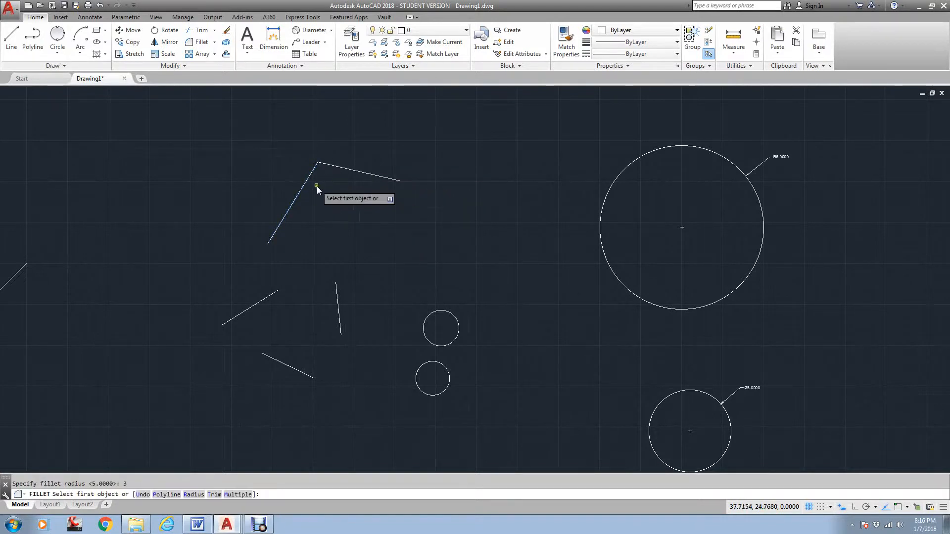
pyautogui.click(310, 174)
pyautogui.click(336, 168)
# Step: Draw lines from the fillet arc's lower endpoint to its center and on to its upper endpoint, using endpoint and center snaps
pyautogui.scroll(4, 335, 169)
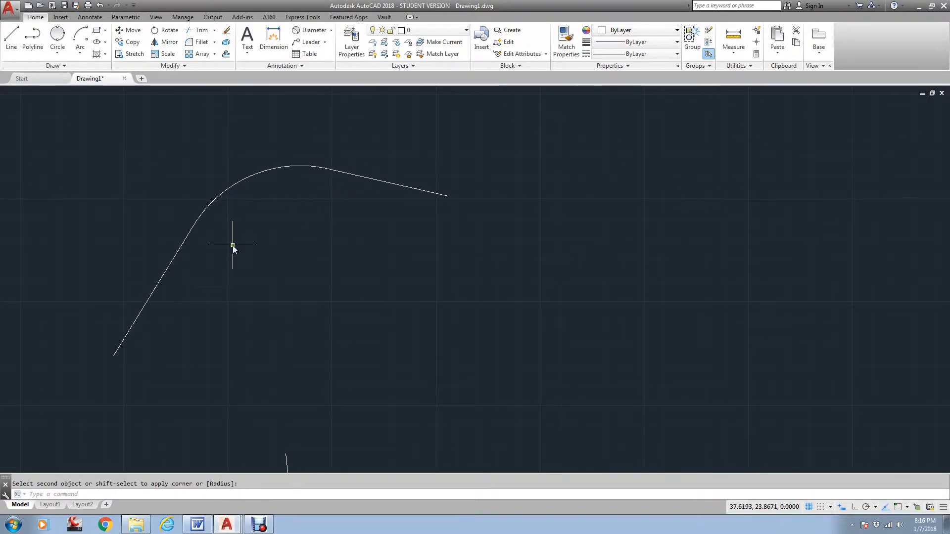
pyautogui.write('l')
pyautogui.press('Return')
pyautogui.click(197, 220)
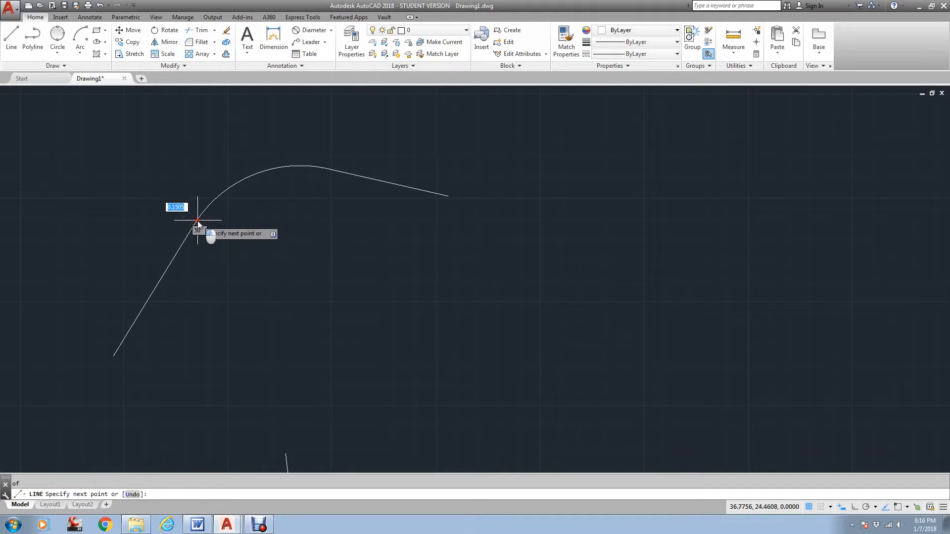
pyautogui.write('cen')
pyautogui.press('Return')
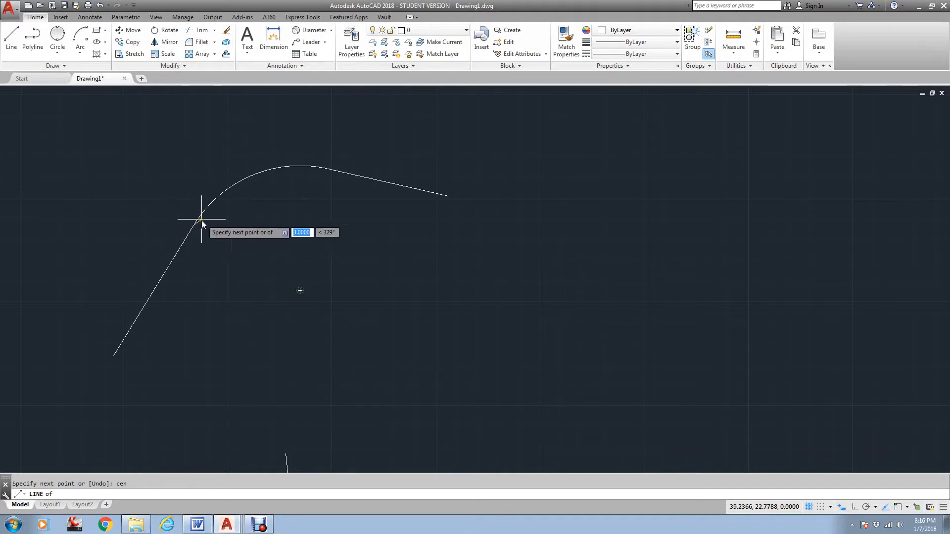
pyautogui.click(224, 192)
pyautogui.write('end')
pyautogui.press('Return')
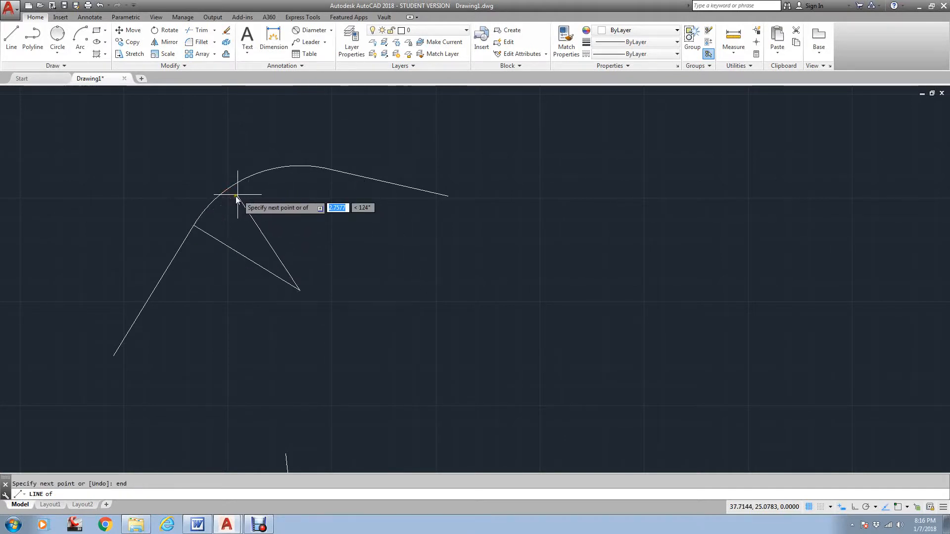
pyautogui.click(336, 172)
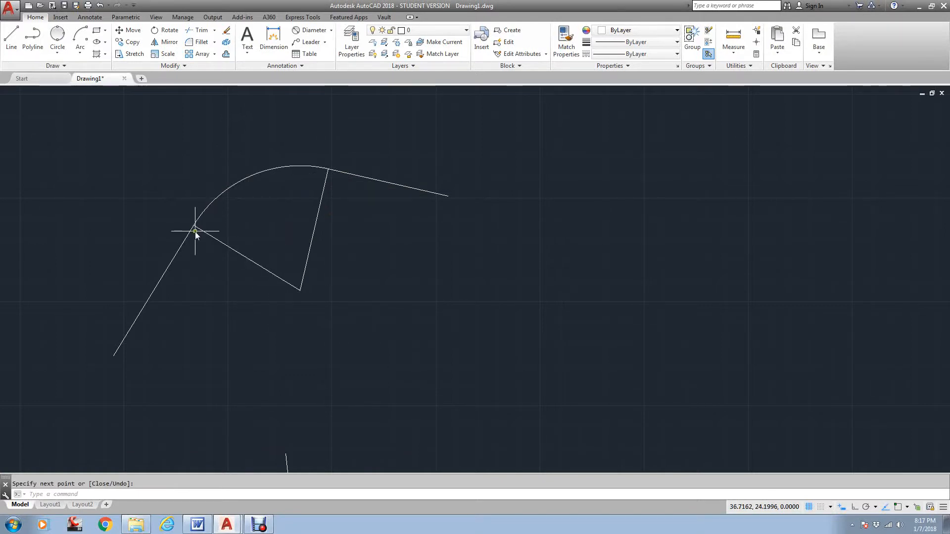
# Step: Add an angular dimension between the steep line and the radius line meeting it at the arc's lower end, placed below their junction
pyautogui.scroll(4, 195, 232)
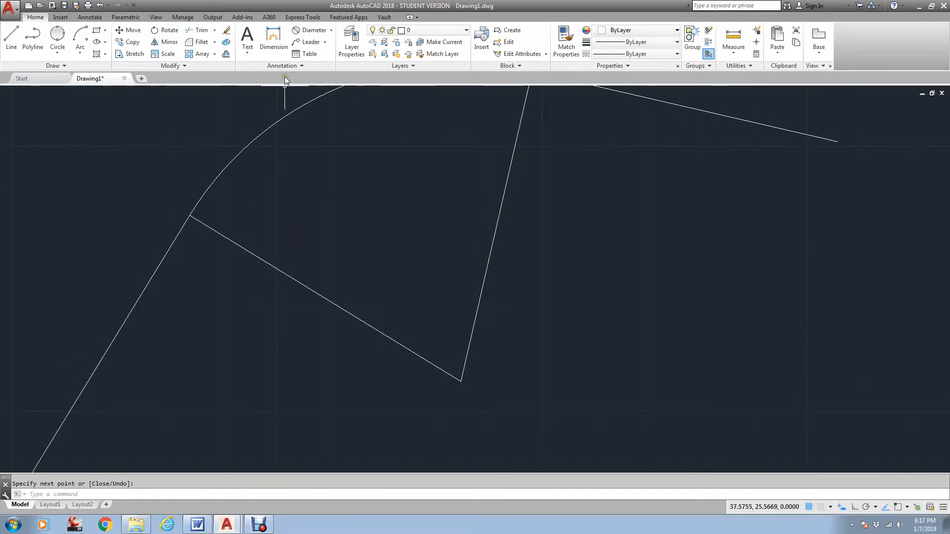
pyautogui.click(326, 31)
pyautogui.click(330, 30)
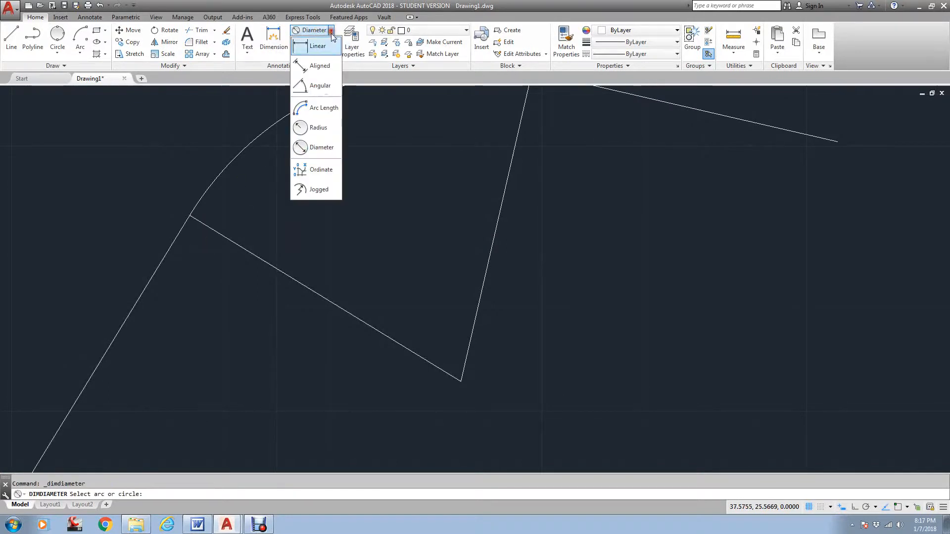
pyautogui.click(328, 88)
pyautogui.click(173, 252)
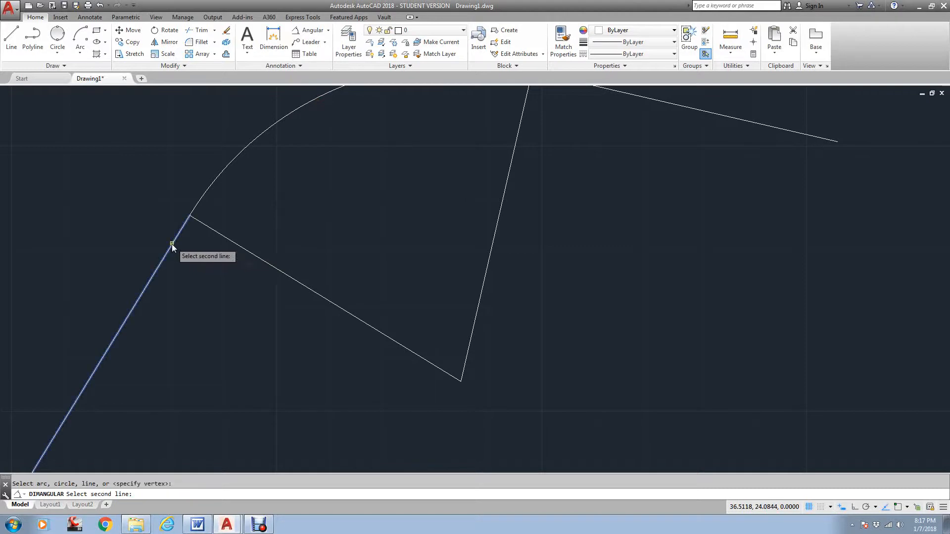
pyautogui.click(216, 232)
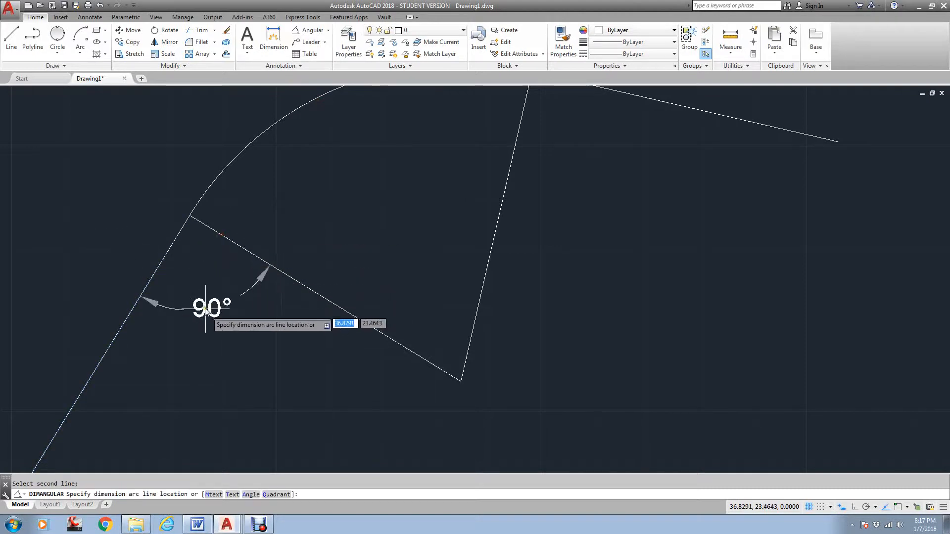
pyautogui.click(218, 329)
# Step: Add an angular dimension between the gently sloping line and the radius line meeting it at the arc's upper end
pyautogui.scroll(-2, 279, 300)
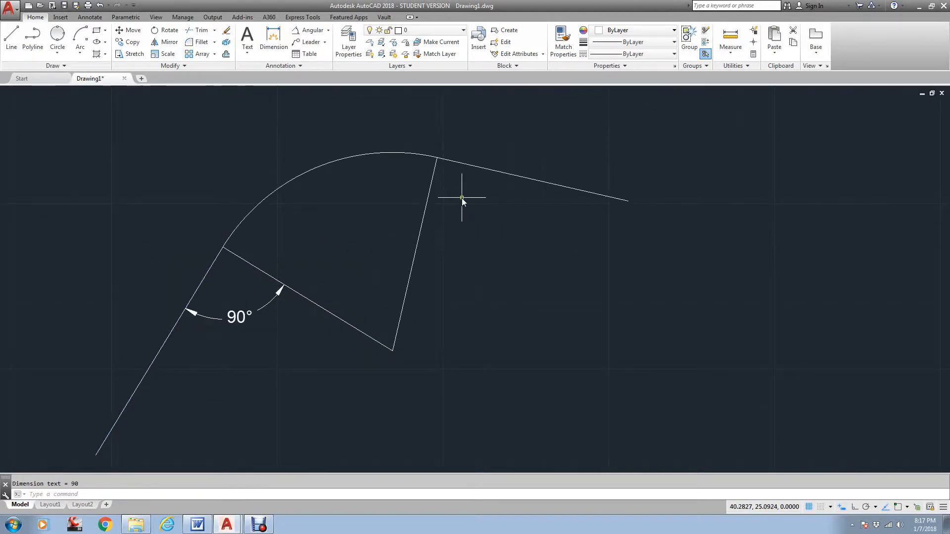
pyautogui.press('Return')
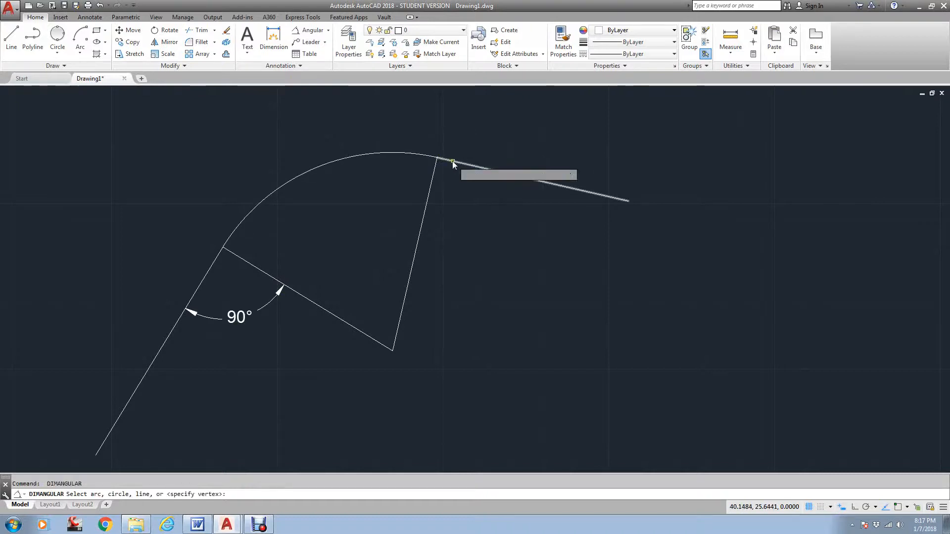
pyautogui.click(452, 162)
pyautogui.click(432, 183)
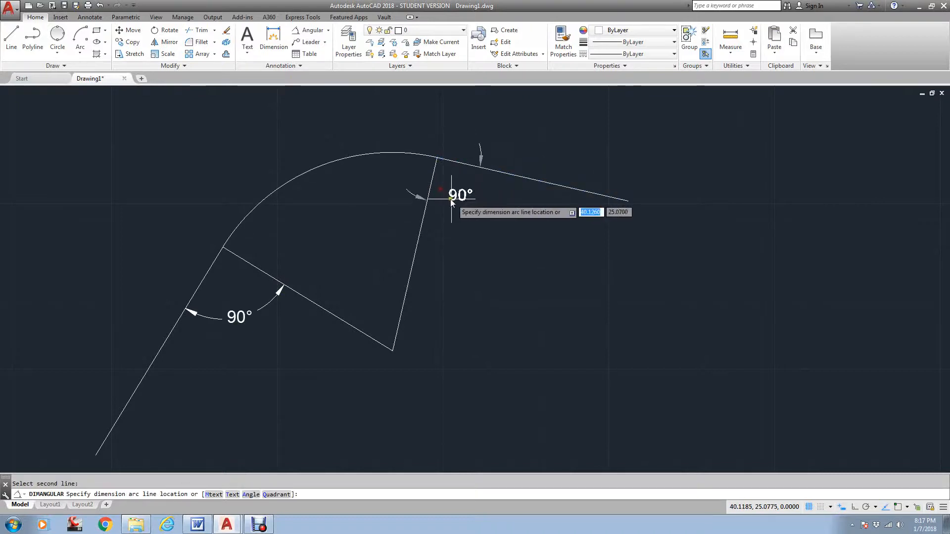
pyautogui.click(477, 228)
# Step: Erase the fillet arc and undo the deletion
pyautogui.click(392, 152)
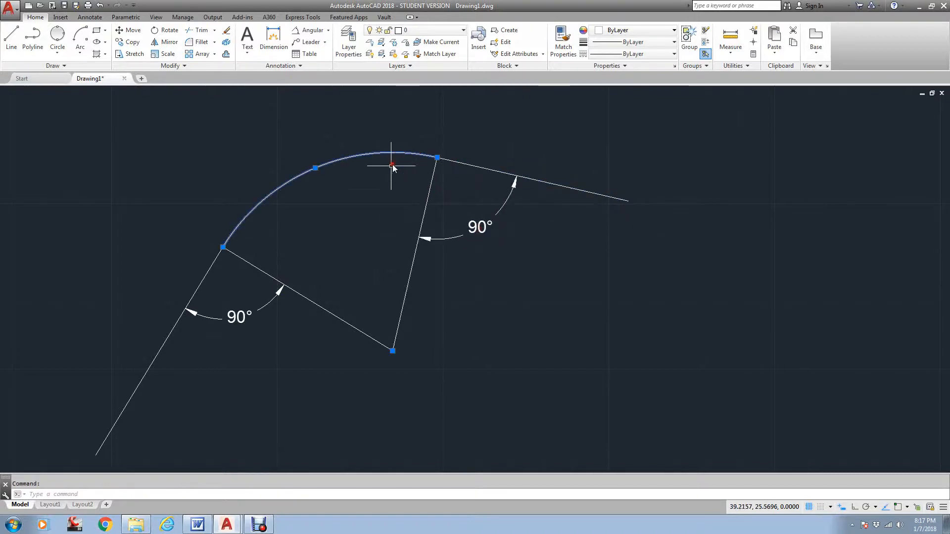
pyautogui.press('Delete')
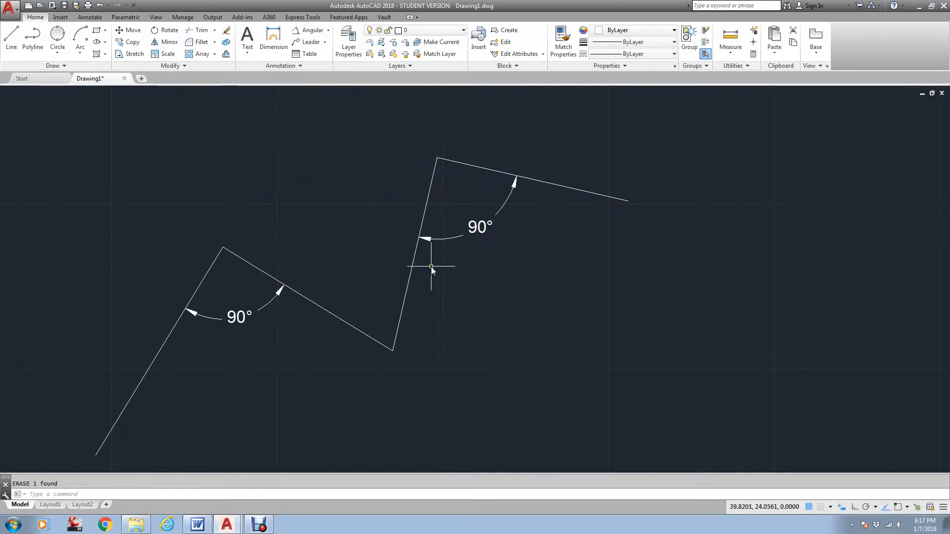
pyautogui.hotkey('ctrl', 'z')
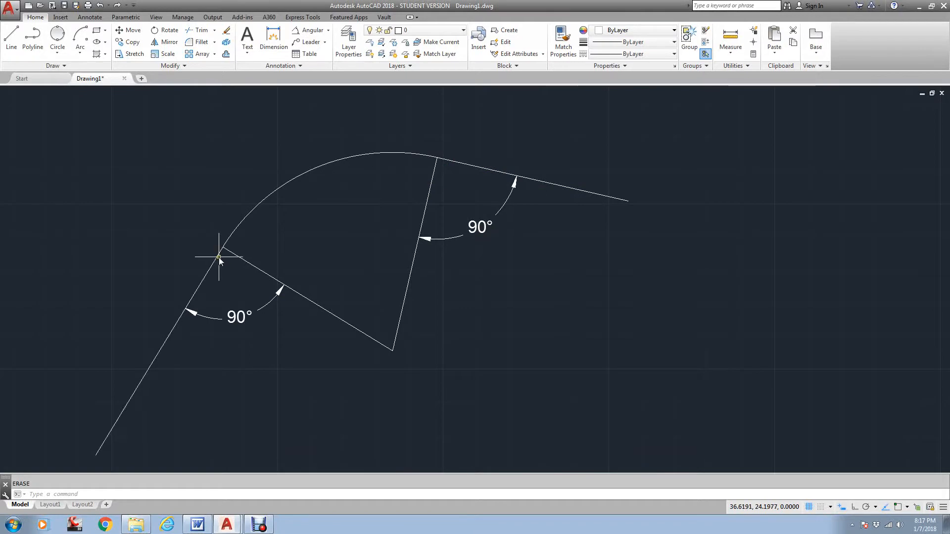
# Step: Fillet the two outer lines with a radius of 0 so they extend to a sharp corner beyond the arc
pyautogui.write('f')
pyautogui.press('Return')
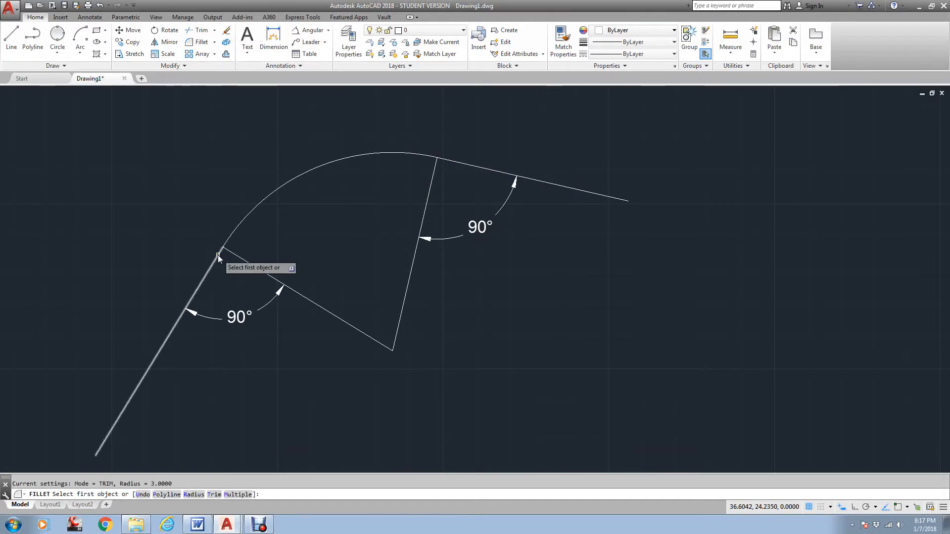
pyautogui.write('r')
pyautogui.press('Return')
pyautogui.write('0')
pyautogui.press('Return')
pyautogui.click(218, 255)
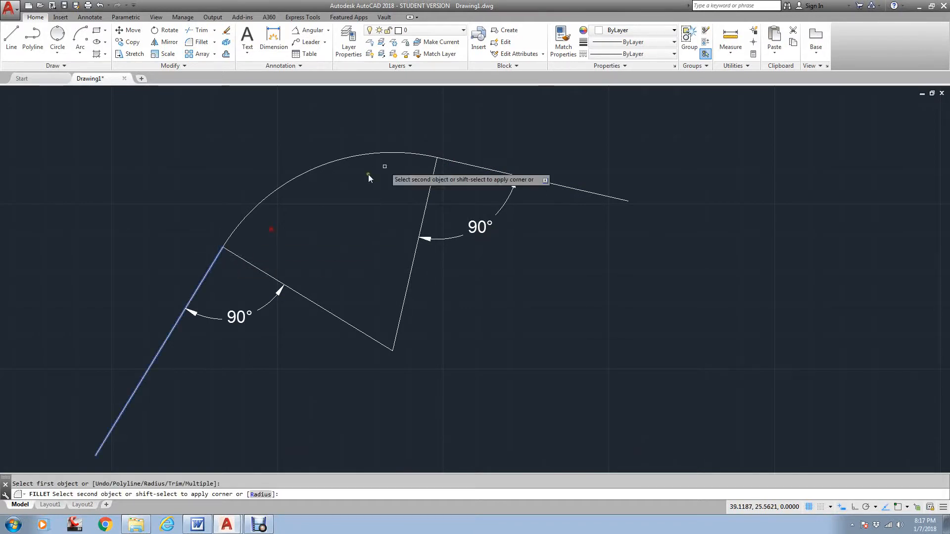
pyautogui.click(451, 161)
pyautogui.press('Return')
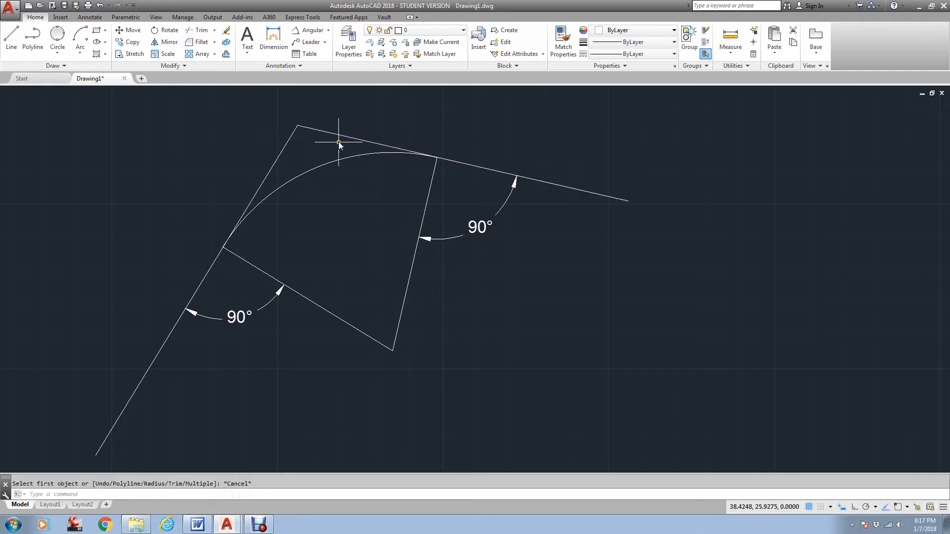
pyautogui.press('Escape')
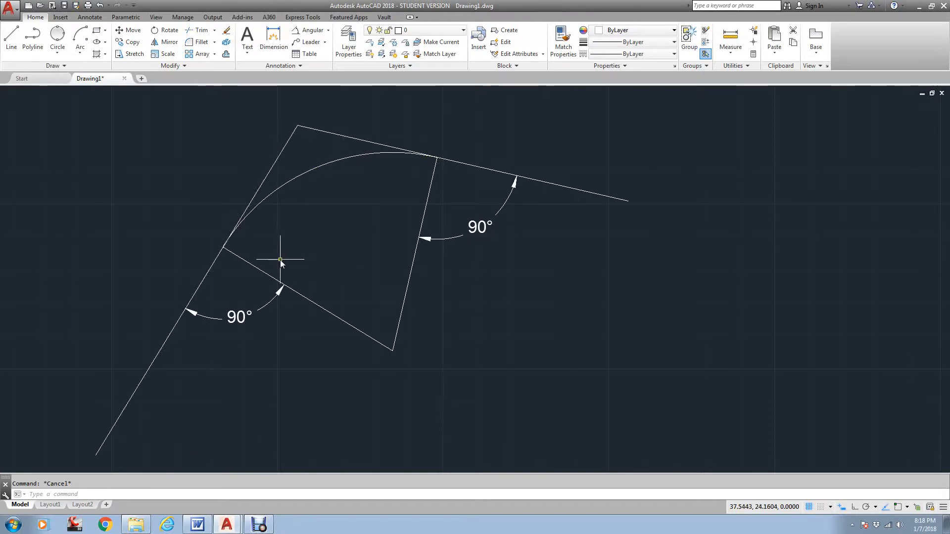
pyautogui.scroll(-5, 280, 260)
pyautogui.moveTo(321, 295); pyautogui.dragTo(303, 219, button='middle')
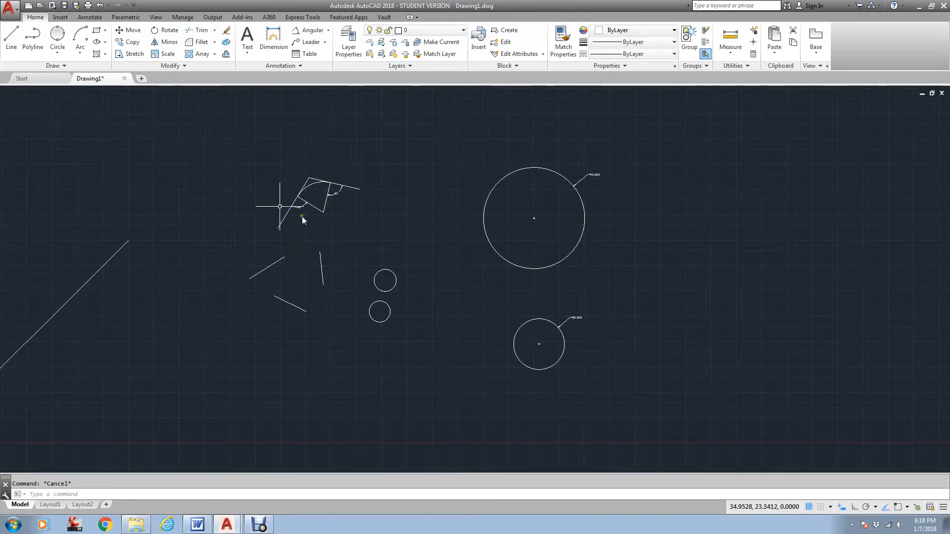
# Step: Draw a circle of radius 2 tangent to the two small circles, on their right side, using the Tan, Tan, Radius method
pyautogui.scroll(2, 57, 87)
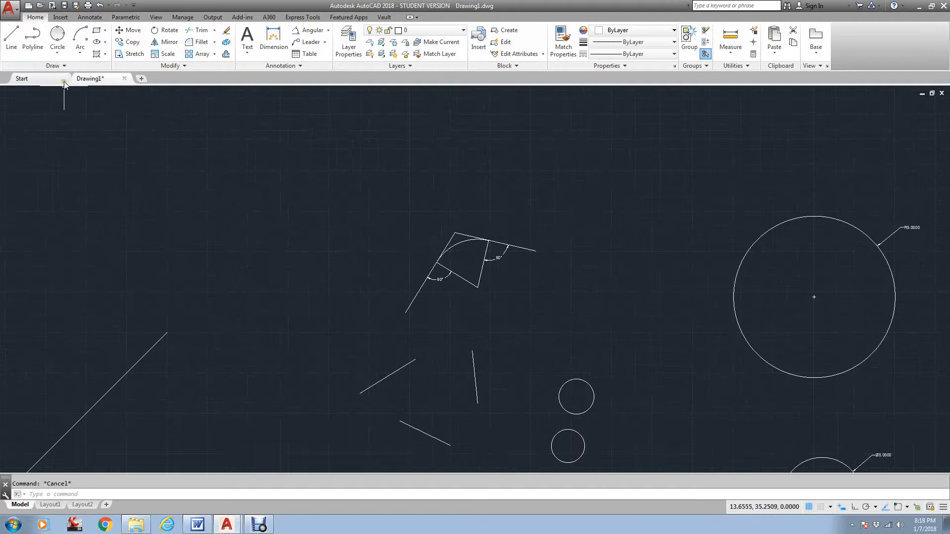
pyautogui.click(58, 54)
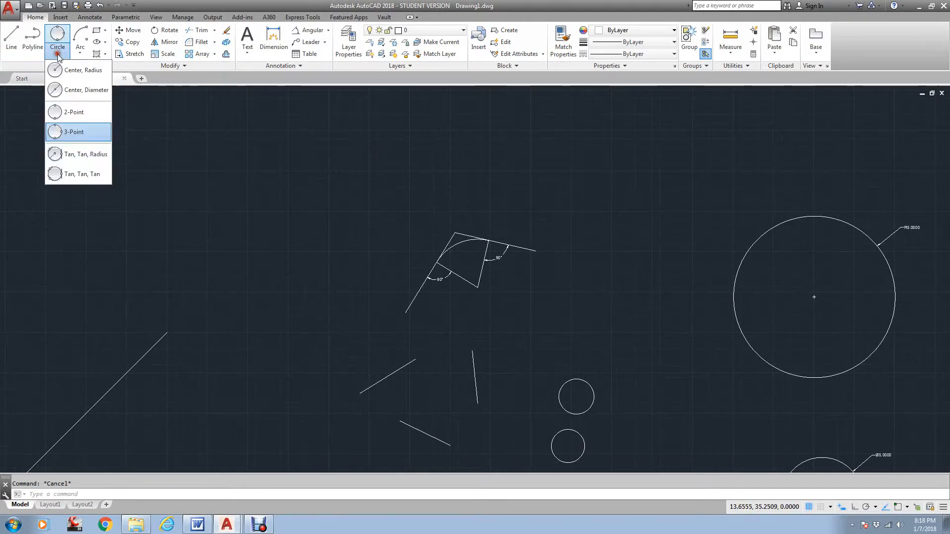
pyautogui.click(73, 157)
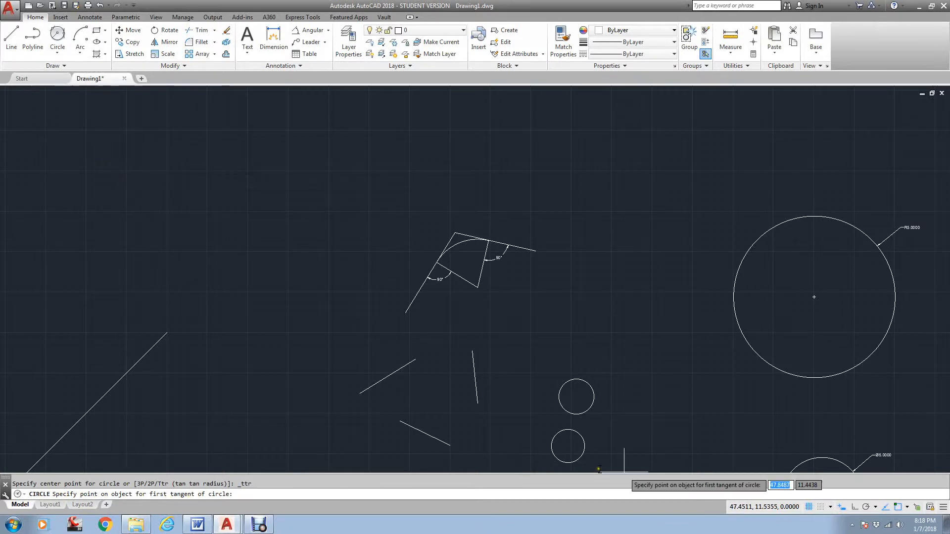
pyautogui.moveTo(627, 394); pyautogui.dragTo(571, 301, button='middle')
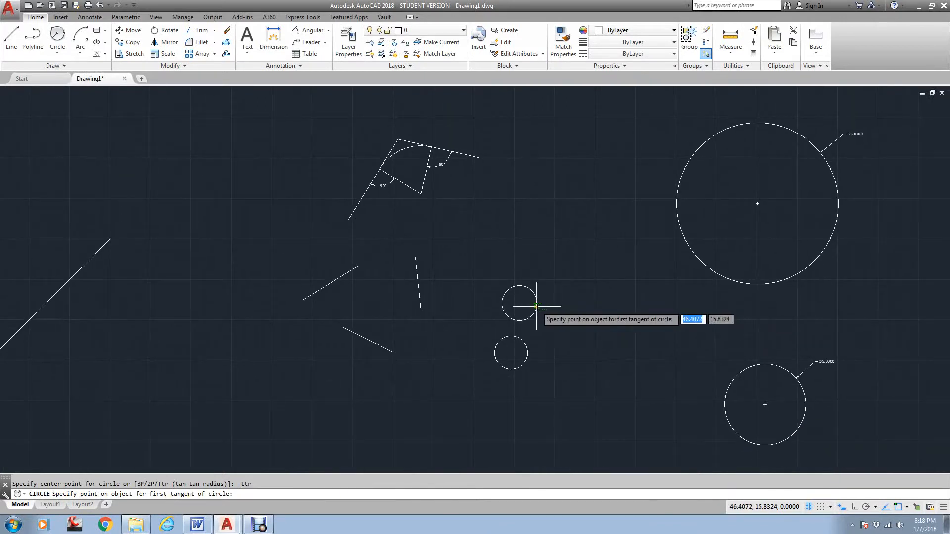
pyautogui.click(536, 306)
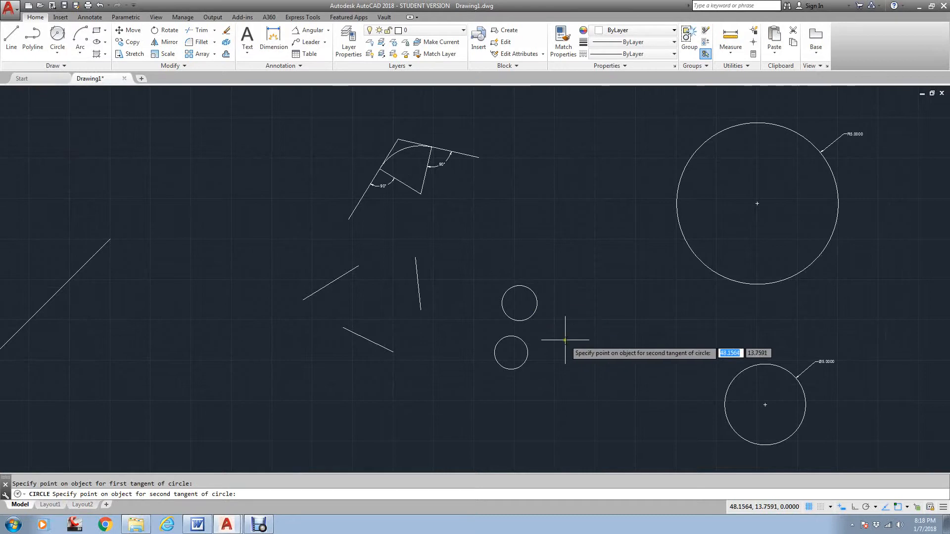
pyautogui.click(530, 348)
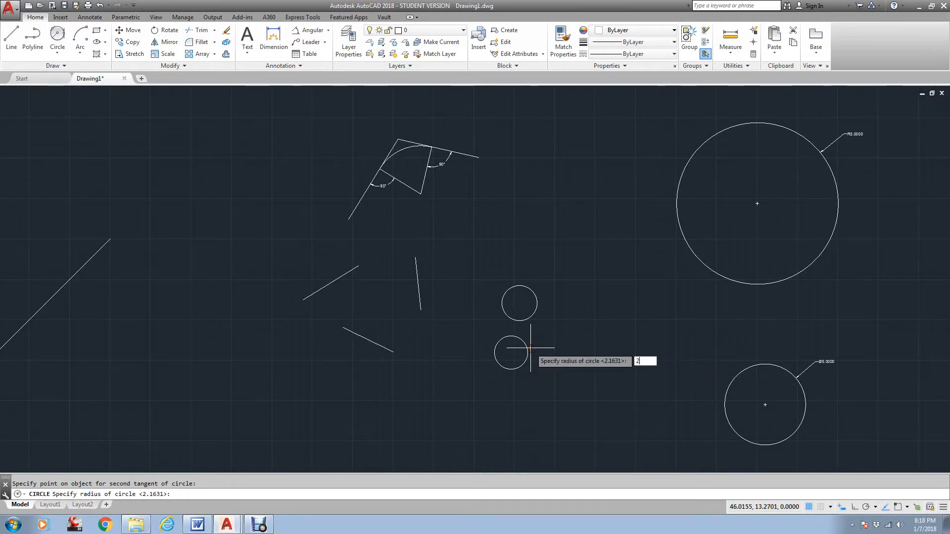
pyautogui.press('Return')
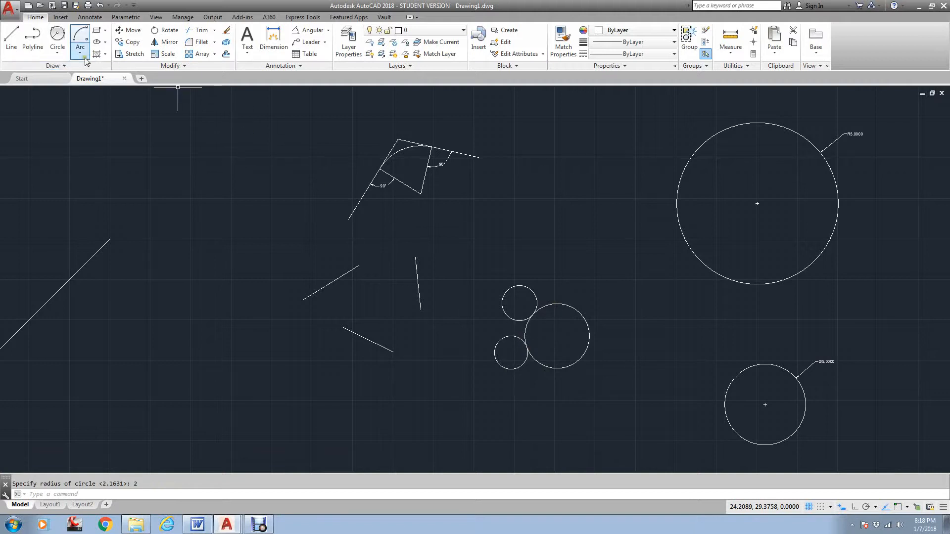
# Step: Draw connected lines from the lower small circle's center to the tangent circle's center and on to the upper small circle's center
pyautogui.click(11, 42)
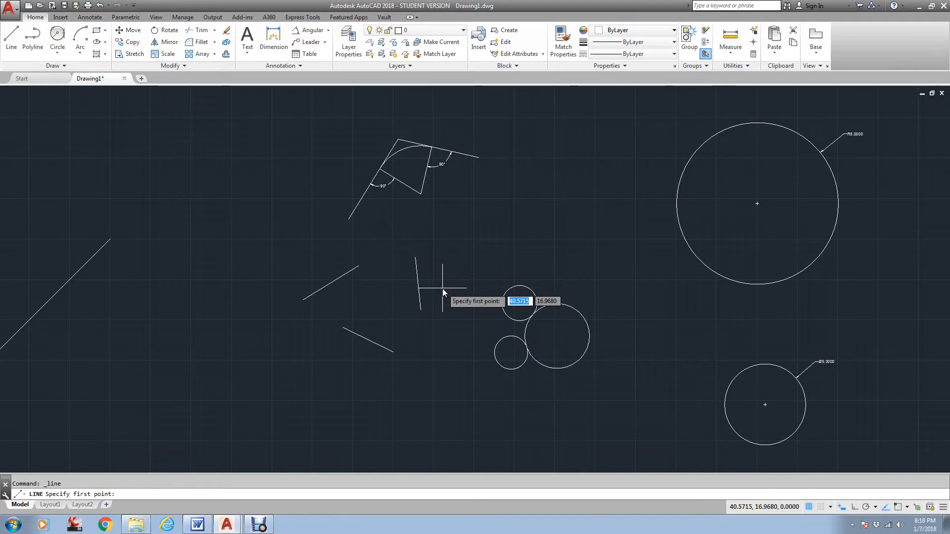
pyautogui.write('cen')
pyautogui.press('Return')
pyautogui.click(524, 362)
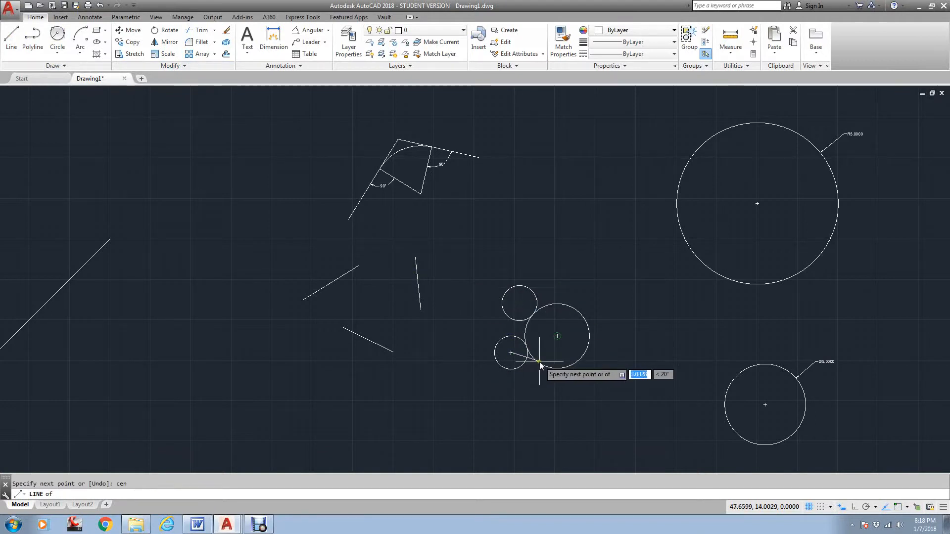
pyautogui.write('cen')
pyautogui.press('Return')
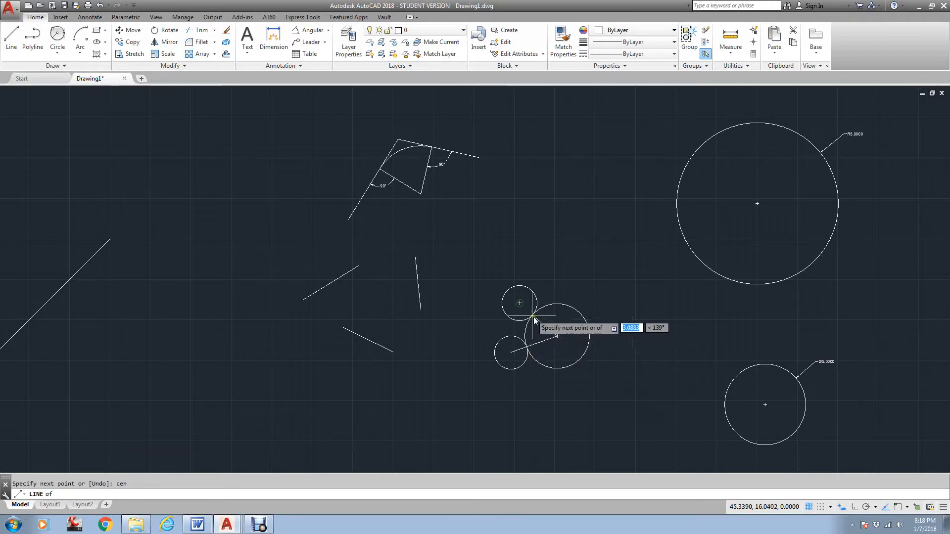
pyautogui.click(527, 304)
pyautogui.write('cen')
pyautogui.press('Return')
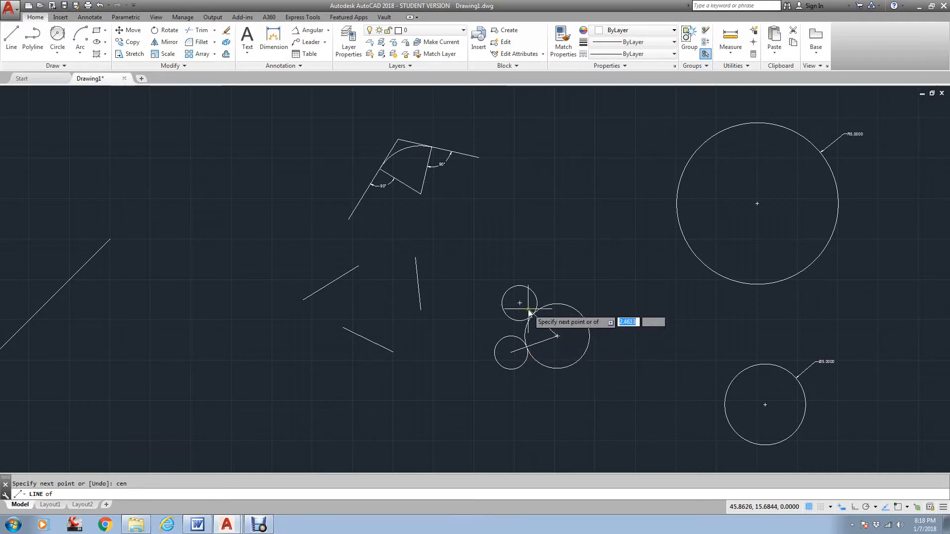
pyautogui.click(531, 303)
pyautogui.press('Return')
pyautogui.scroll(4, 536, 333)
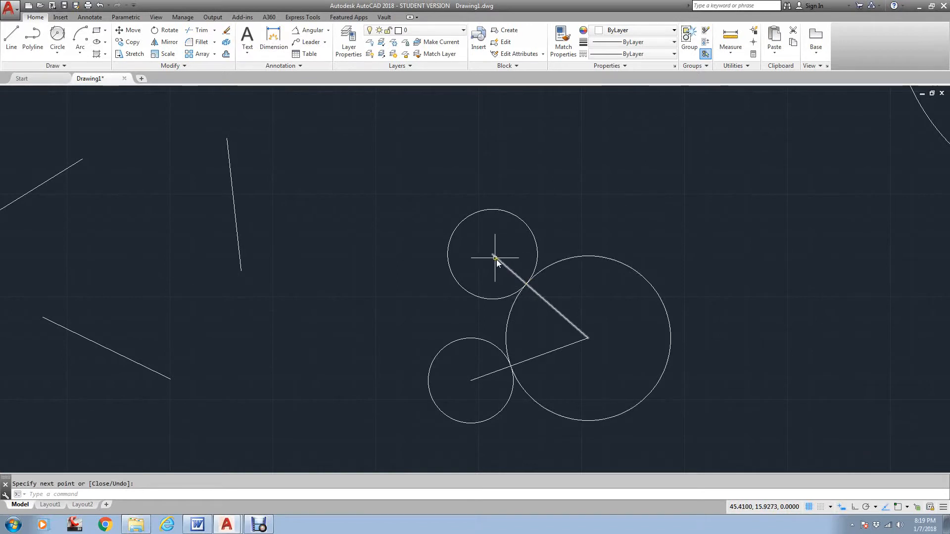
pyautogui.click(587, 341)
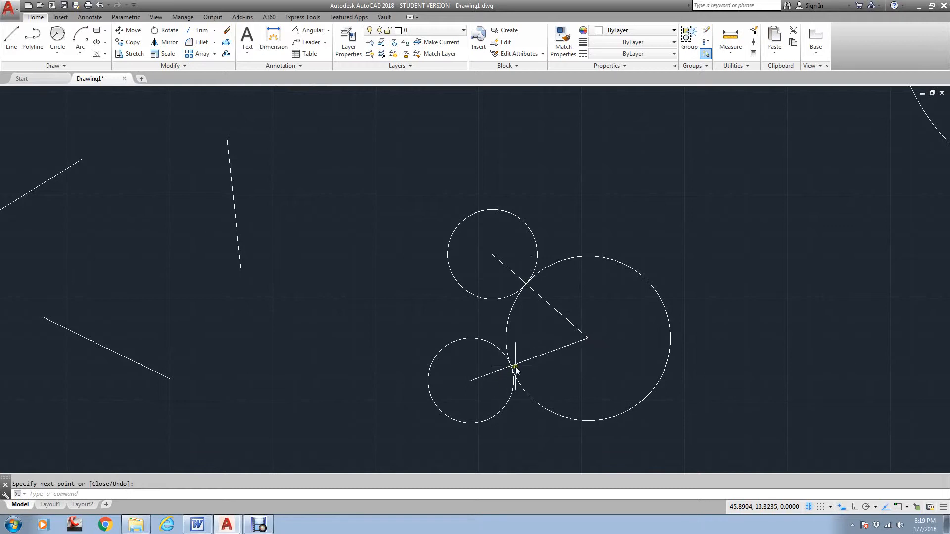
# Step: Draw a circle tangent to the three separate lines using the Tan, Tan, Tan method
pyautogui.scroll(-2, 514, 367)
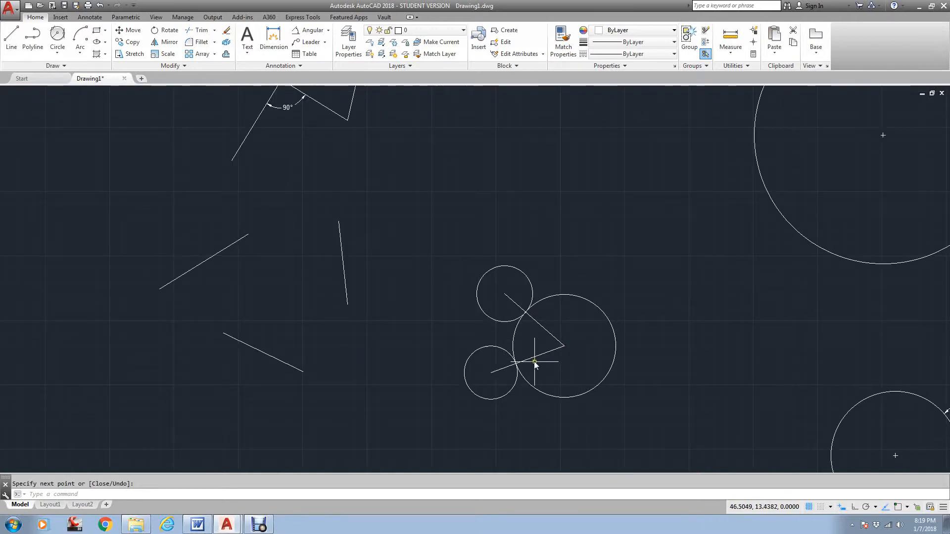
pyautogui.click(57, 51)
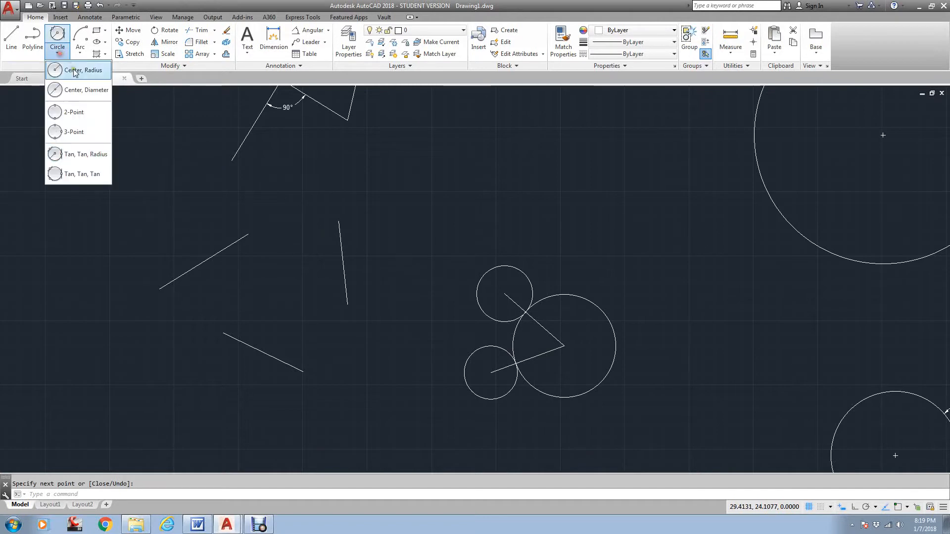
pyautogui.click(94, 173)
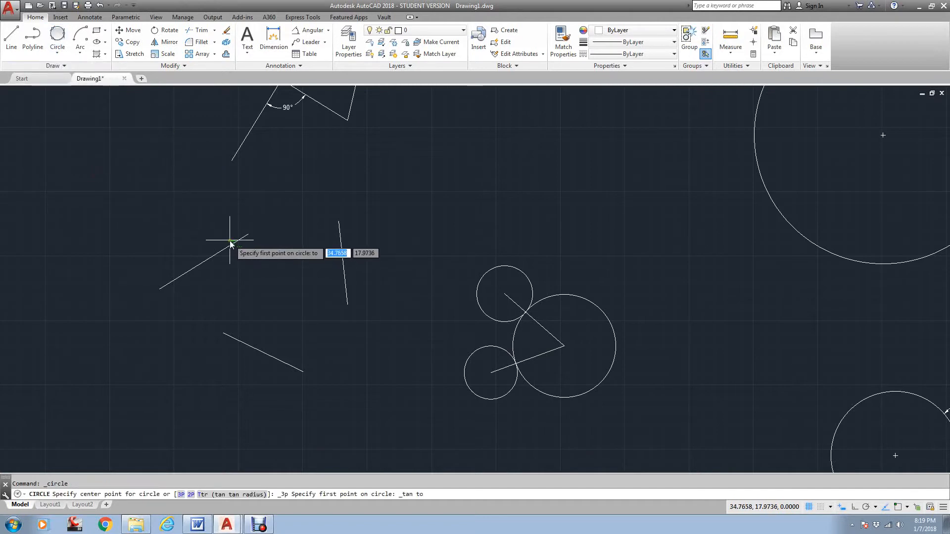
pyautogui.click(236, 257)
pyautogui.click(260, 349)
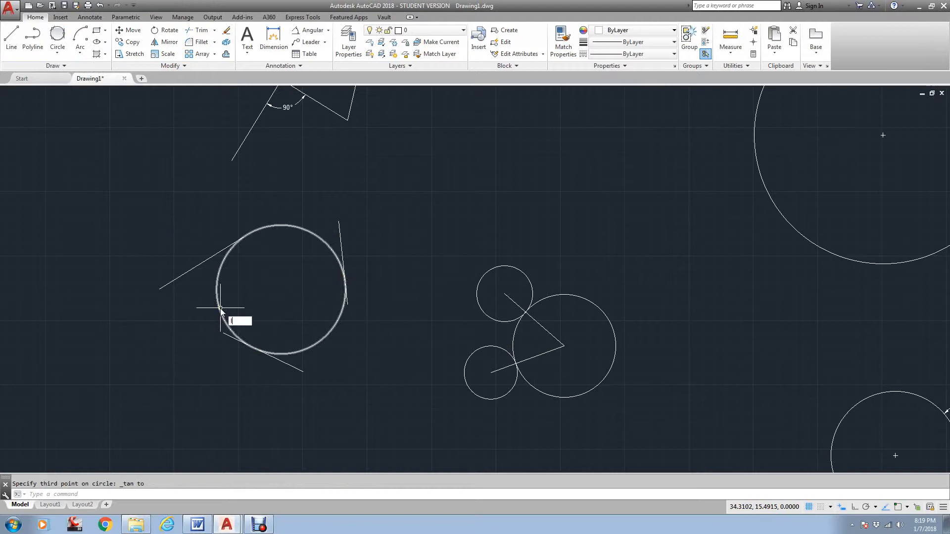
pyautogui.write('l')
pyautogui.press('Return')
pyautogui.write('end')
pyautogui.press('Return')
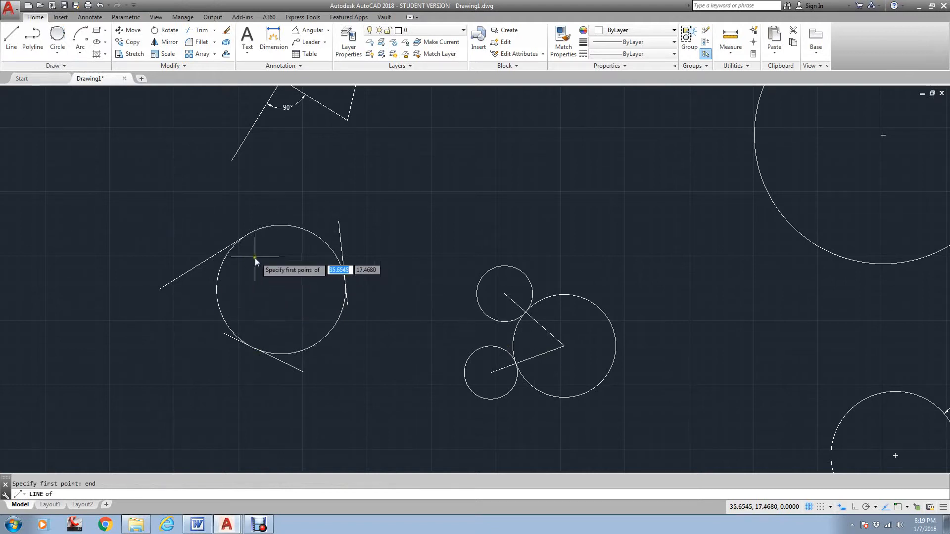
pyautogui.press('Escape')
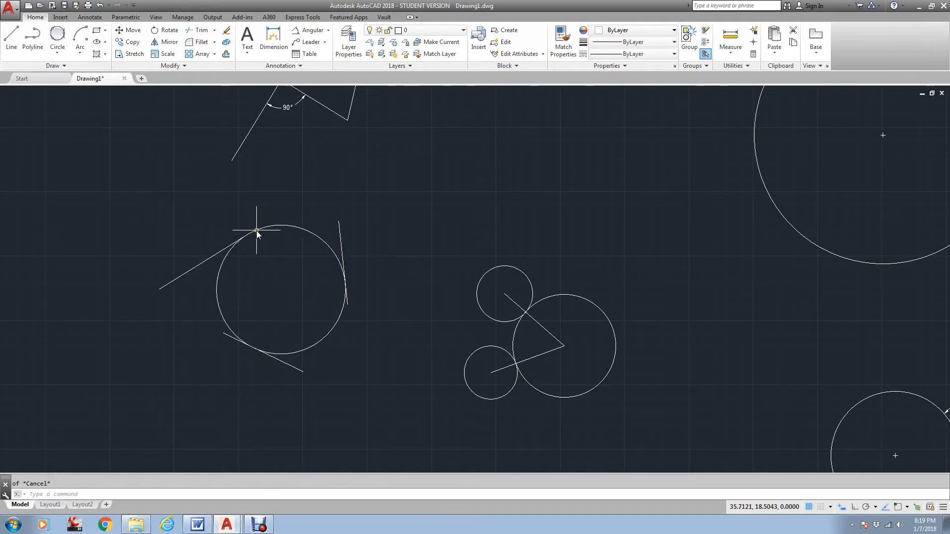
pyautogui.press('Return')
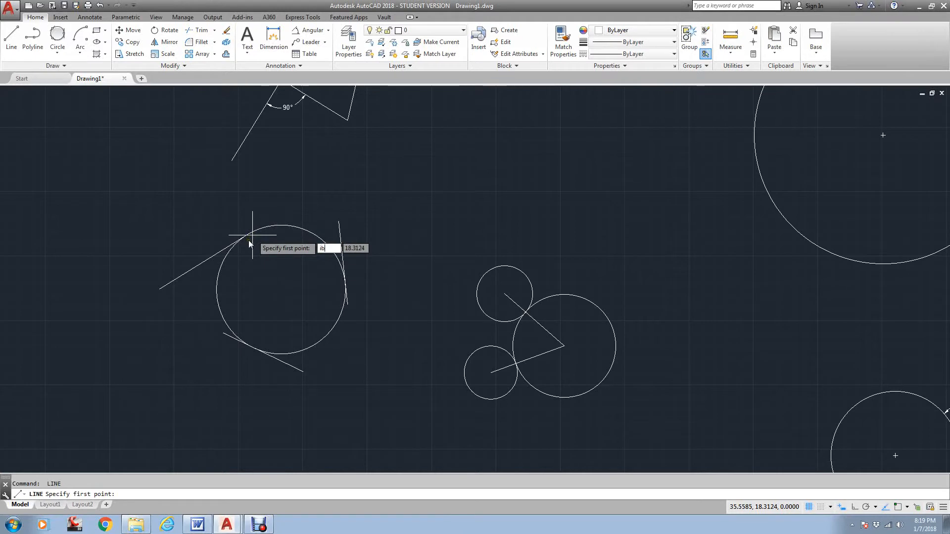
pyautogui.press('Escape')
# Step: Draw connected lines from the lower line's tangent point to the new circle's center, then perpendicular to the upper-left line
pyautogui.press('Return')
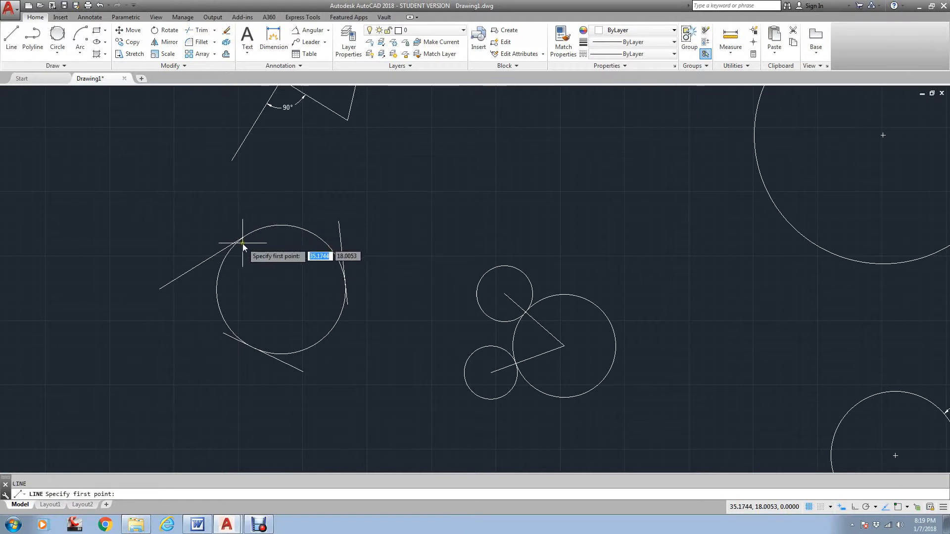
pyautogui.write('in')
pyautogui.press('Return')
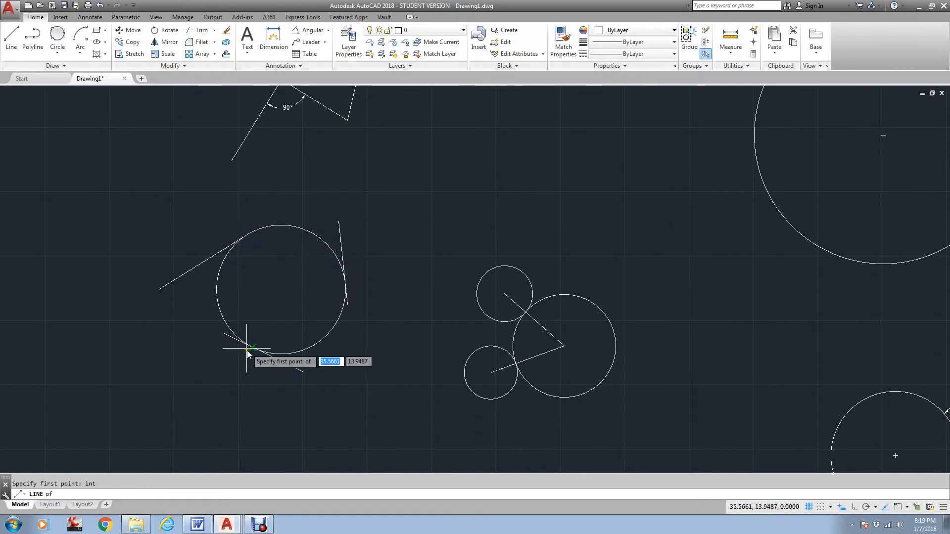
pyautogui.click(252, 344)
pyautogui.click(281, 289)
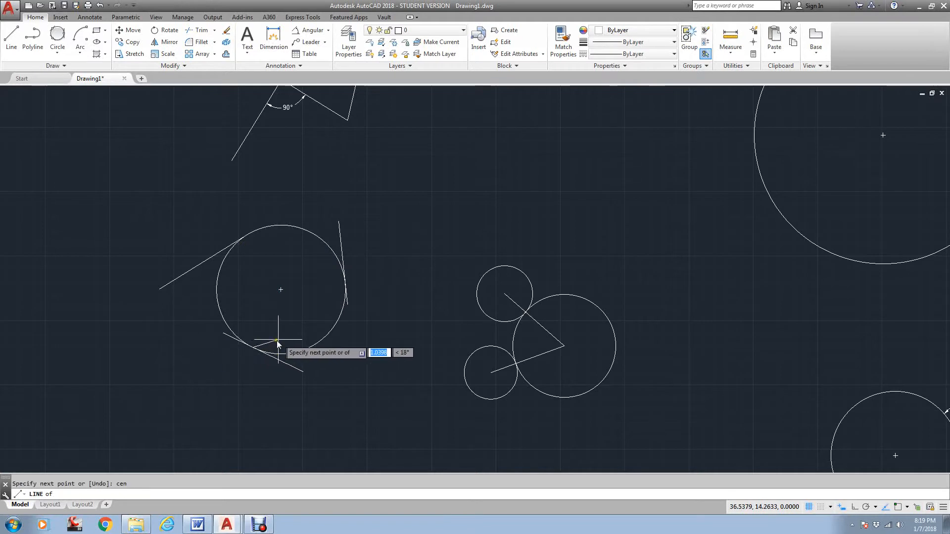
pyautogui.write('per')
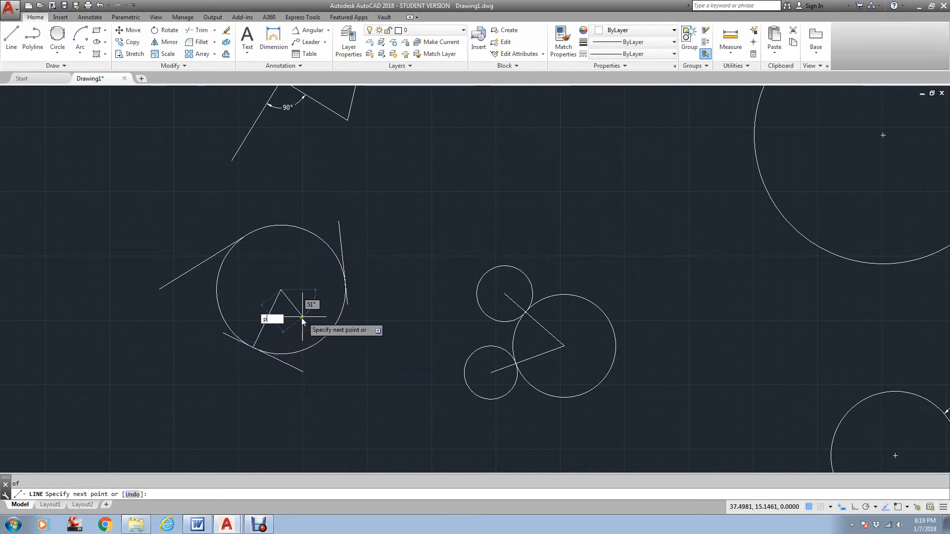
pyautogui.press('Return')
pyautogui.click(218, 258)
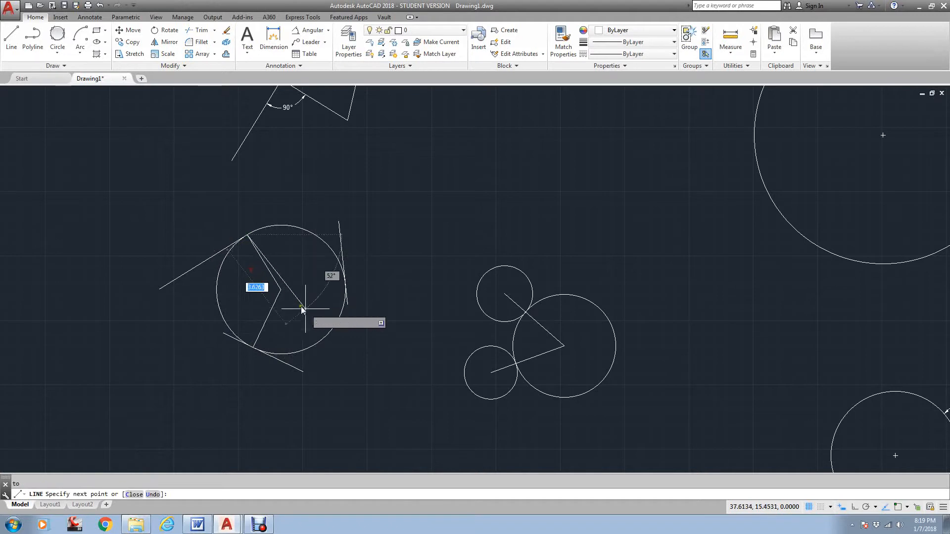
pyautogui.press('Return')
# Step: Draw a line from the circle's center perpendicular to the steep line on its right
pyautogui.press('Return')
pyautogui.write('end')
pyautogui.press('Return')
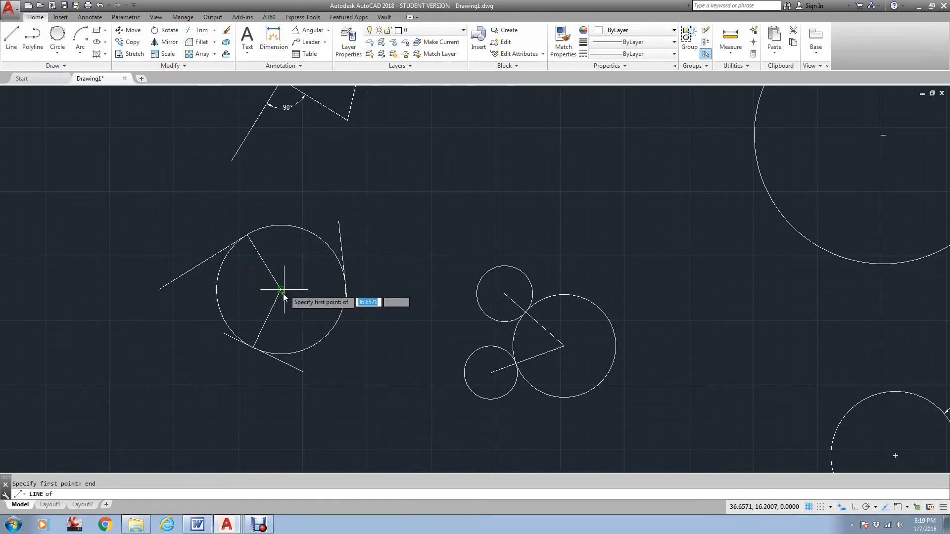
pyautogui.click(280, 289)
pyautogui.write('per')
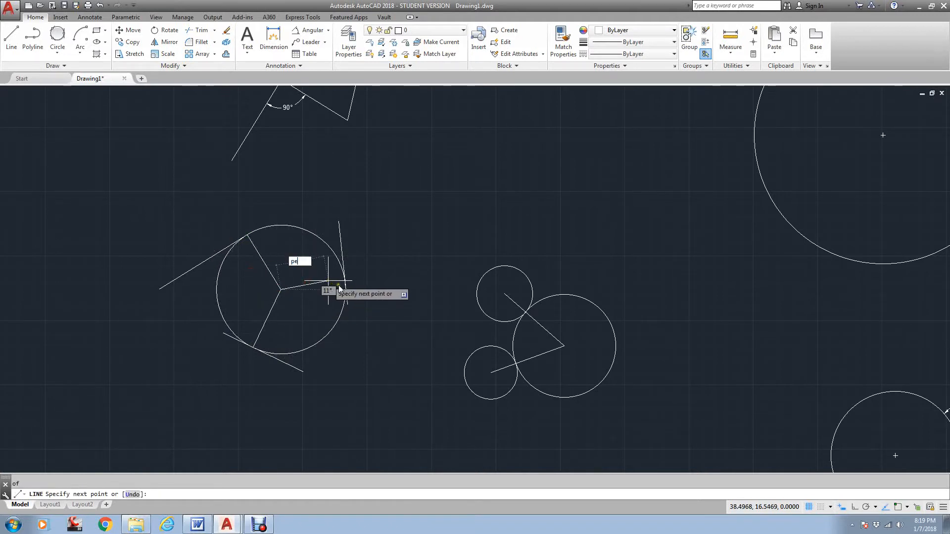
pyautogui.press('Return')
pyautogui.click(348, 282)
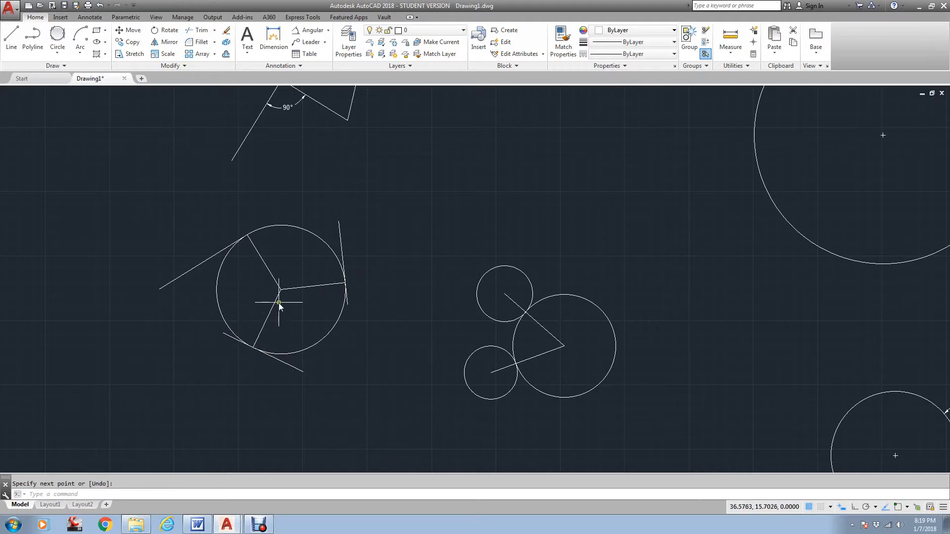
# Step: Add an angular dimension between the lower radius line and the tangent line it meets, placed inside their right-hand angle
pyautogui.scroll(3, 262, 356)
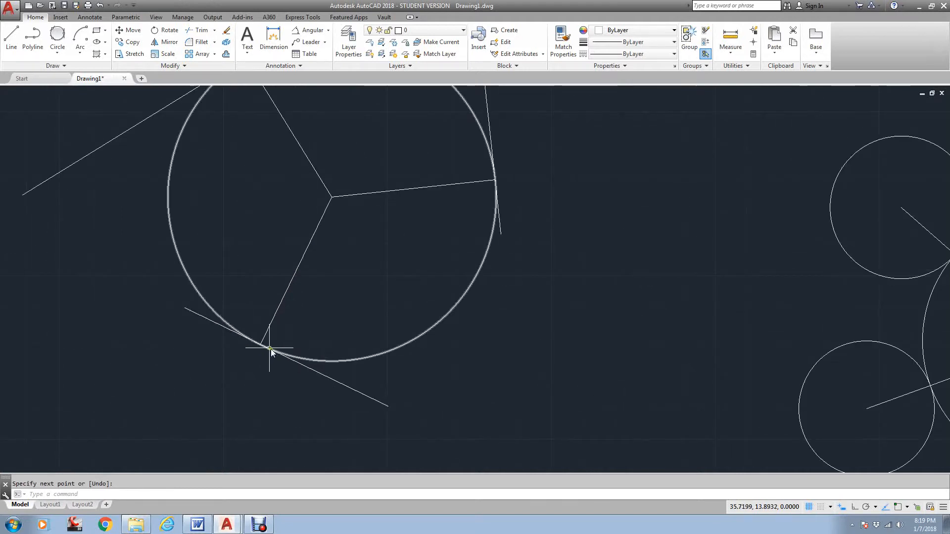
pyautogui.press('Escape')
pyautogui.click(335, 380)
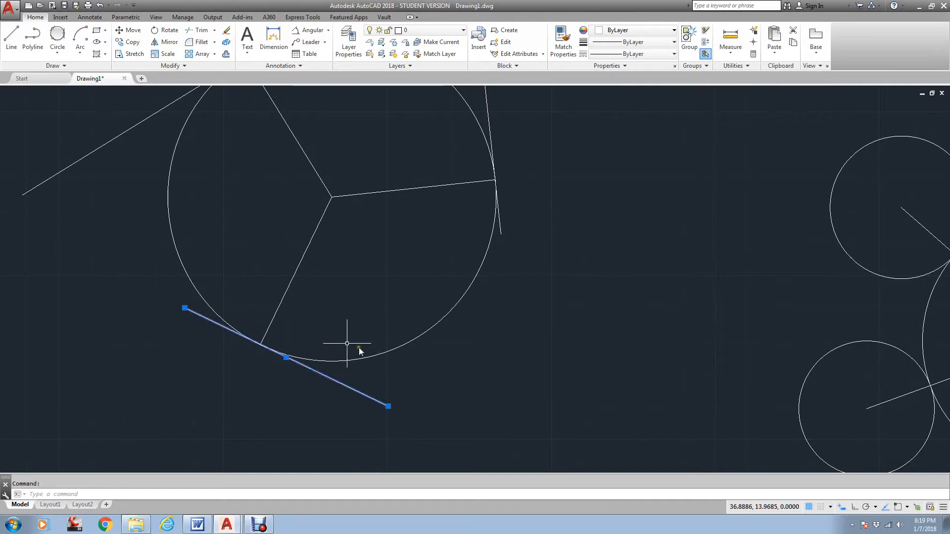
pyautogui.press('Escape')
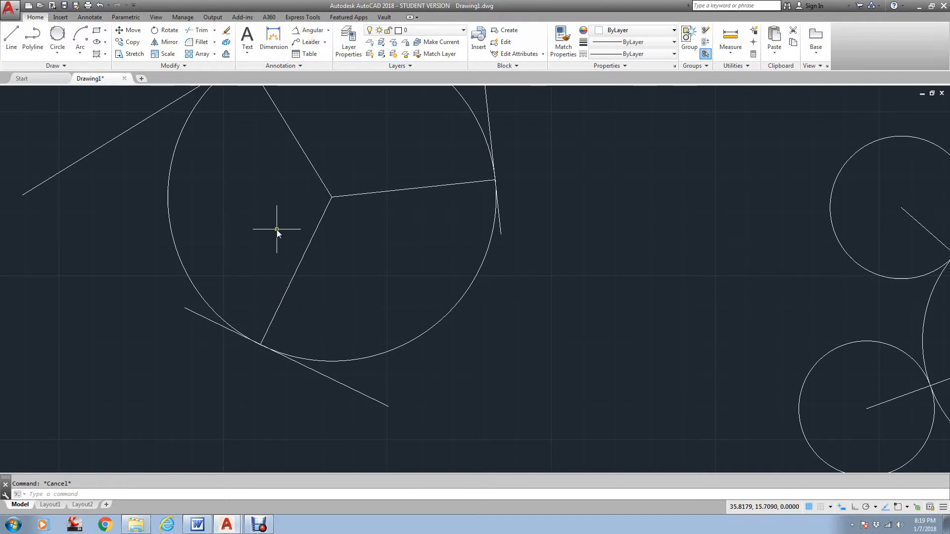
pyautogui.click(328, 30)
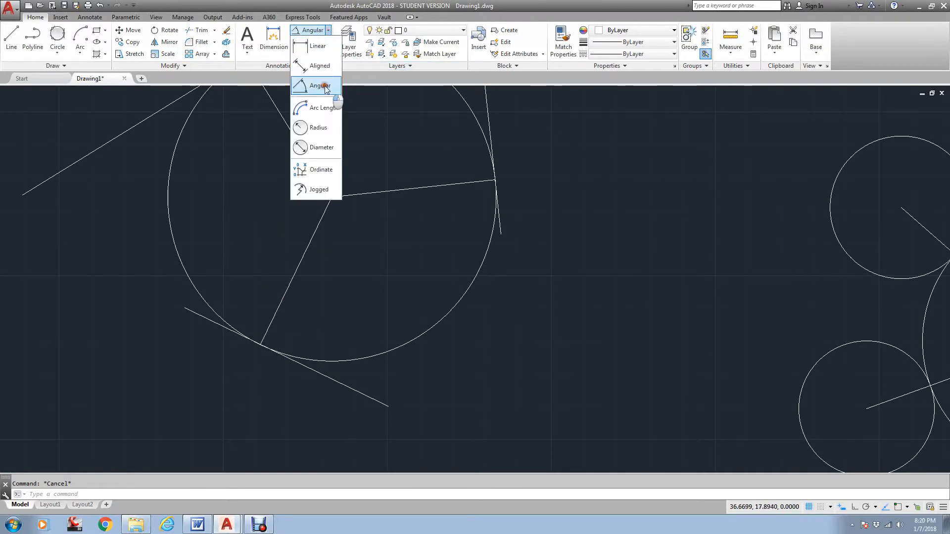
pyautogui.click(329, 96)
pyautogui.click(307, 251)
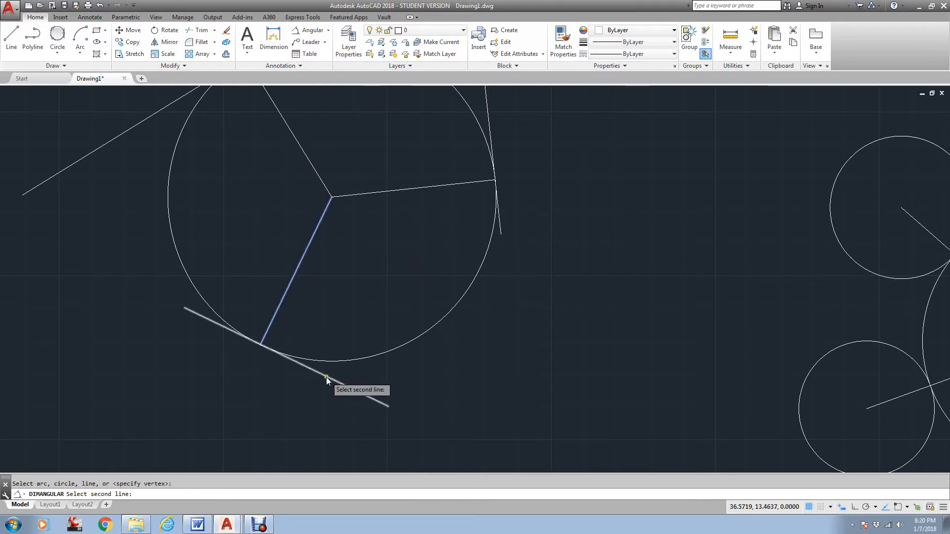
pyautogui.click(325, 377)
pyautogui.click(318, 355)
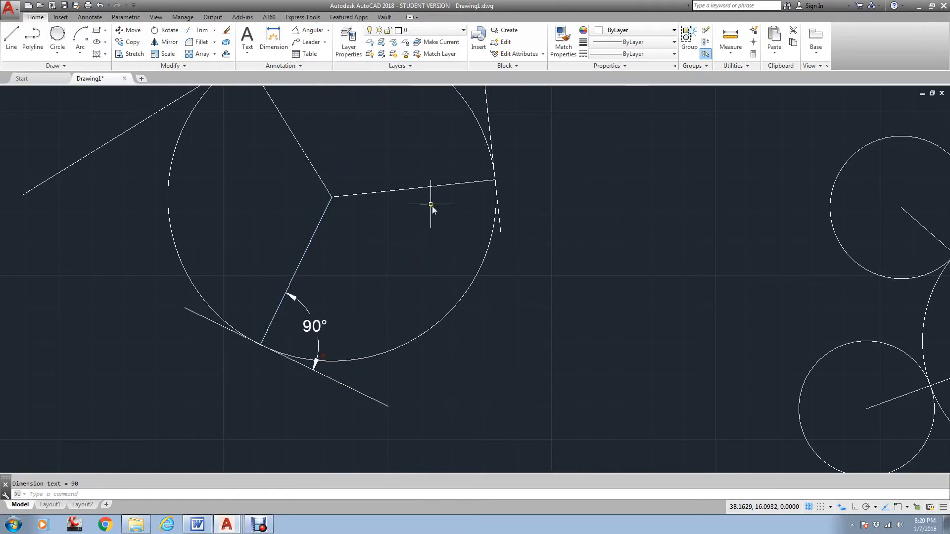
# Step: Add an angular dimension between the right radius line and the steep tangent line, placed inside the angle above the radius line
pyautogui.press('Return')
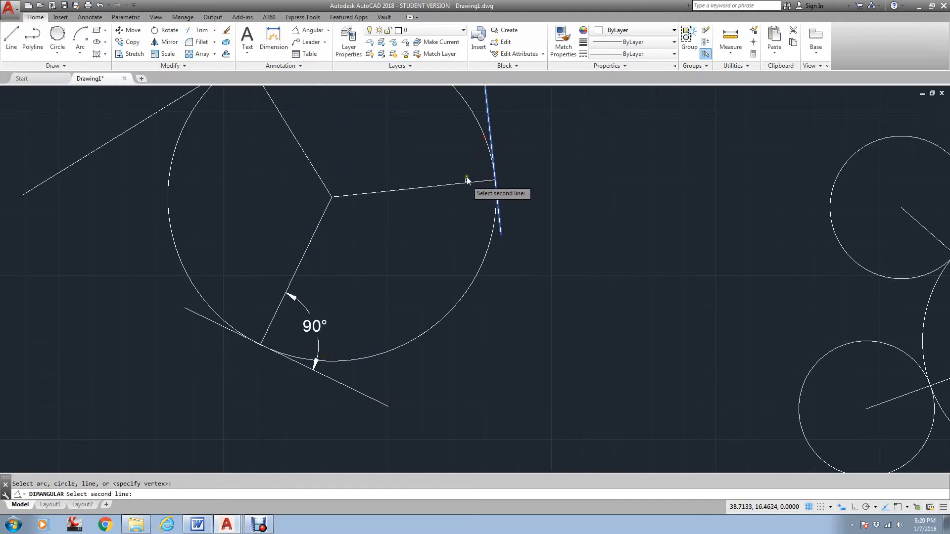
pyautogui.click(493, 183)
pyautogui.click(417, 157)
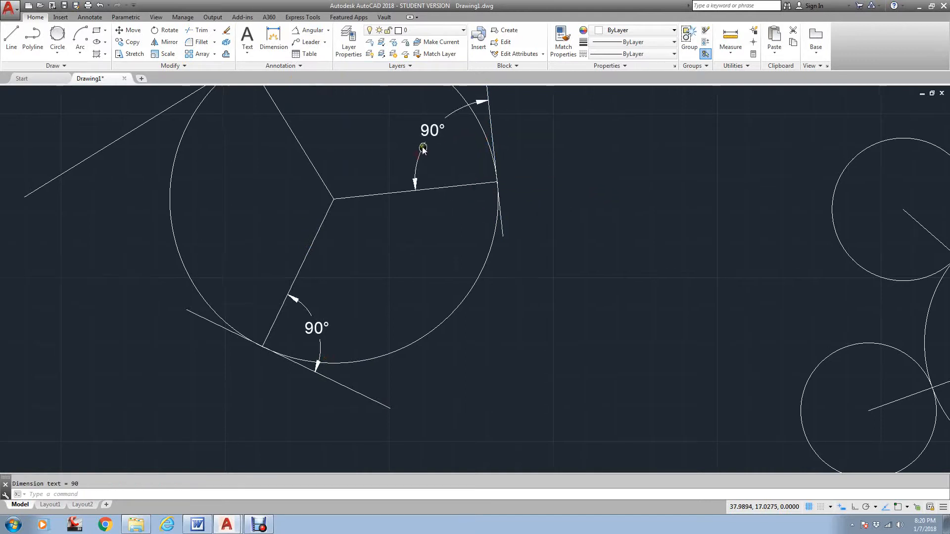
# Step: Add an angular dimension between the upper-left tangent line and its radius line, placed in the angle below the tangent line
pyautogui.moveTo(298, 107); pyautogui.dragTo(503, 259, button='middle')
pyautogui.press('Return')
pyautogui.click(389, 246)
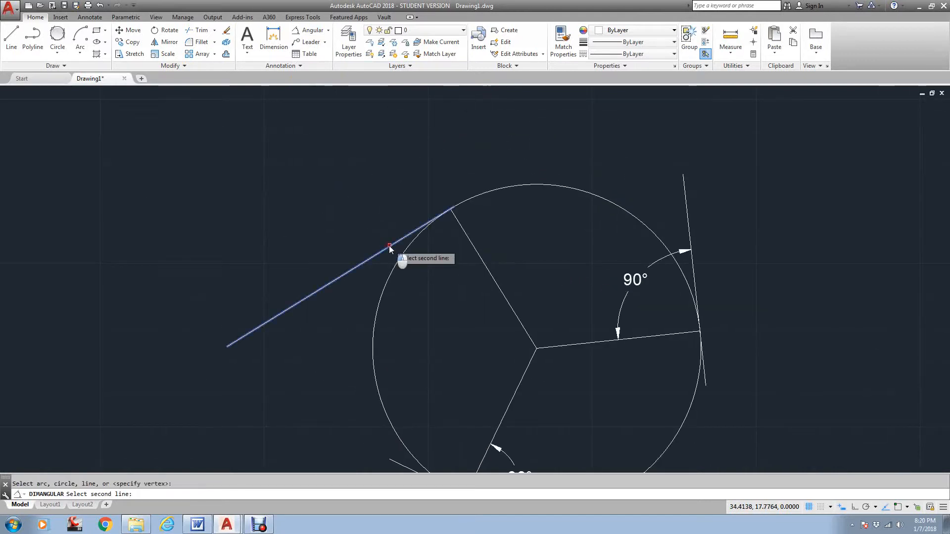
pyautogui.click(475, 260)
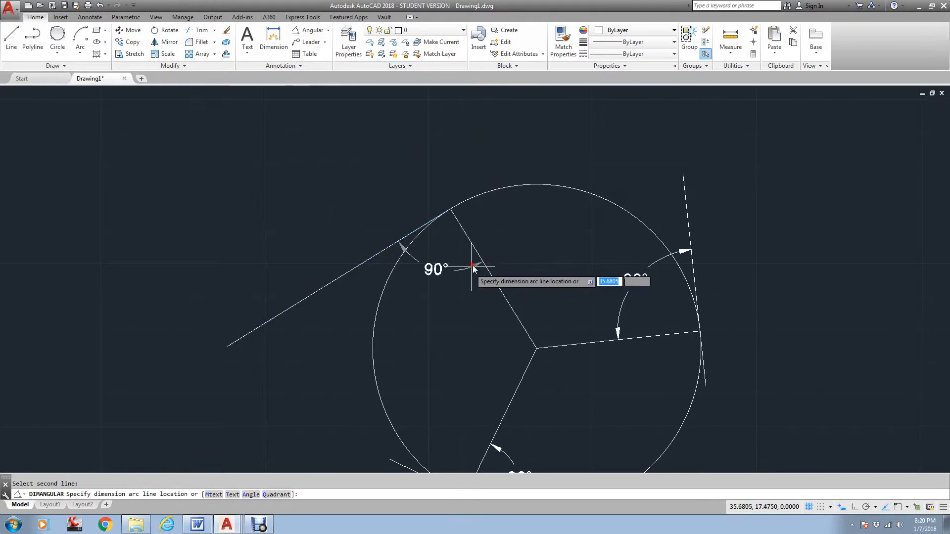
pyautogui.click(441, 307)
pyautogui.scroll(-2, 455, 223)
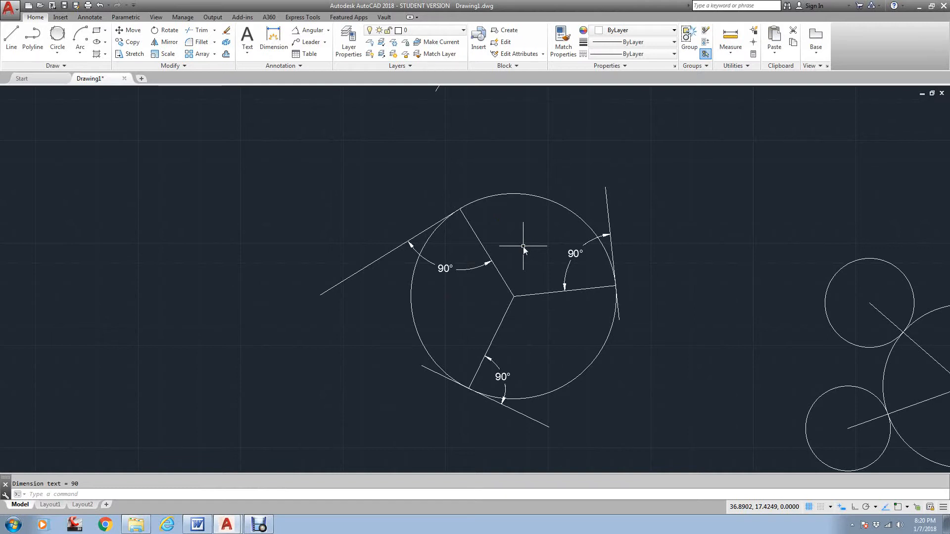
# Step: Draw two separate lines crossing each other, one steep and one shallow, in the empty area right of the three-line tangent circle
pyautogui.moveTo(521, 243); pyautogui.dragTo(381, 291, button='middle')
pyautogui.write('l')
pyautogui.press('Return')
pyautogui.click(653, 145)
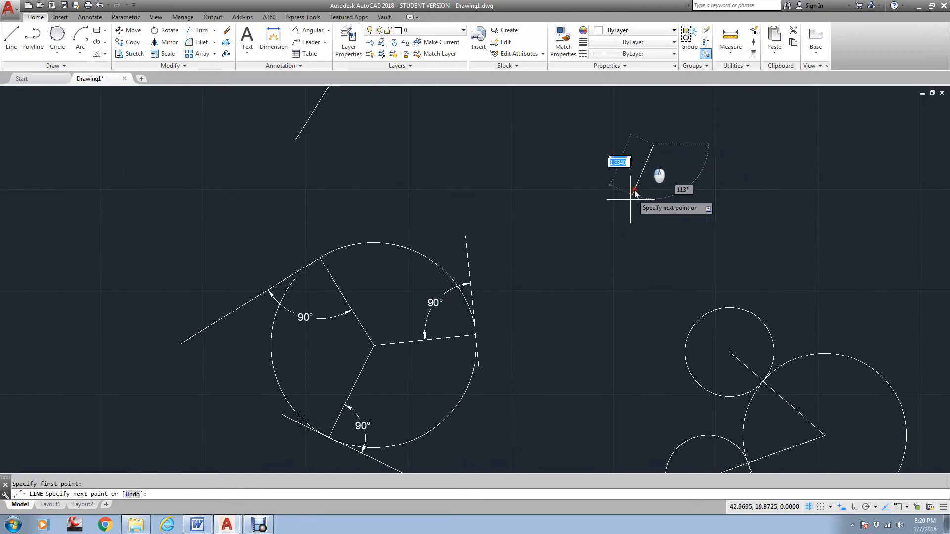
pyautogui.click(580, 311)
pyautogui.press('Return')
pyautogui.press('Return')
pyautogui.click(520, 243)
pyautogui.click(740, 183)
pyautogui.press('Return')
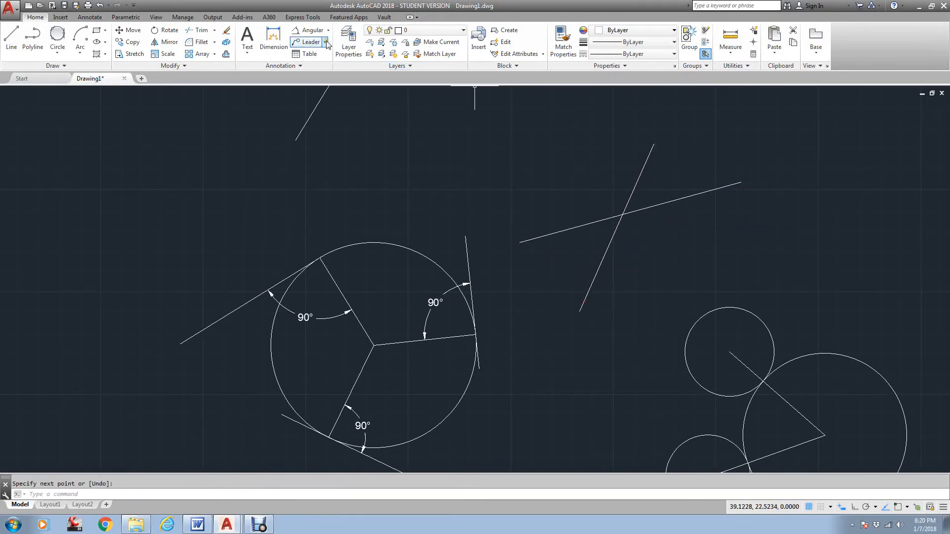
# Step: Add an angular dimension inside the lower-left acute angle of the two crossing lines
pyautogui.click(309, 30)
pyautogui.click(586, 225)
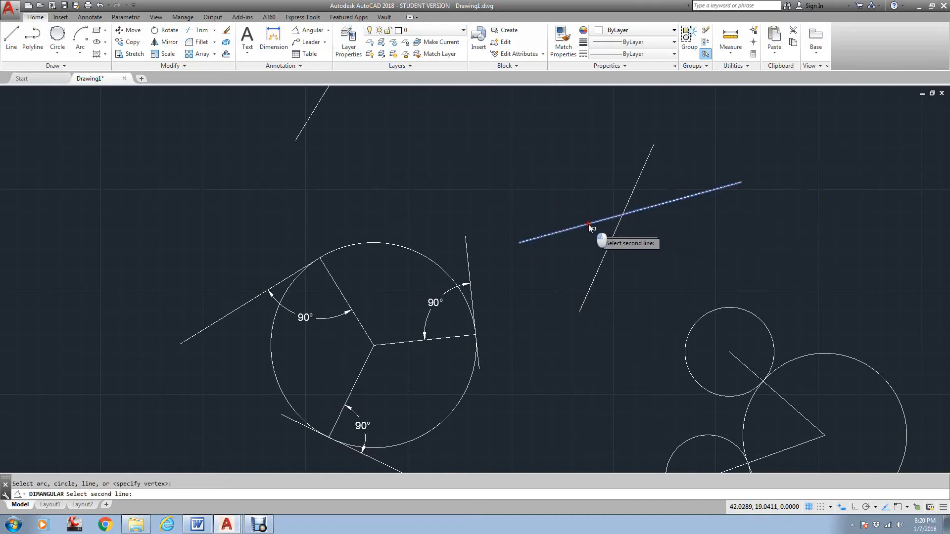
pyautogui.click(606, 254)
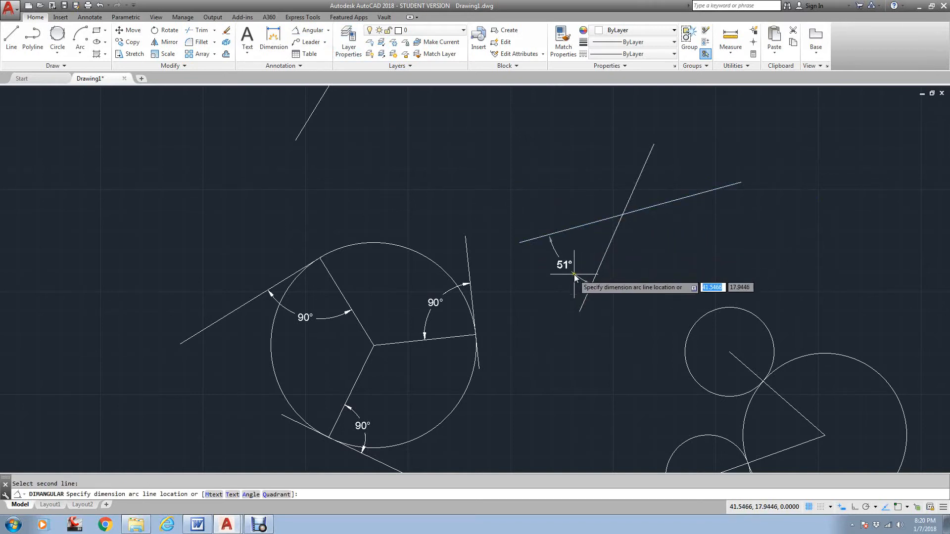
pyautogui.click(580, 291)
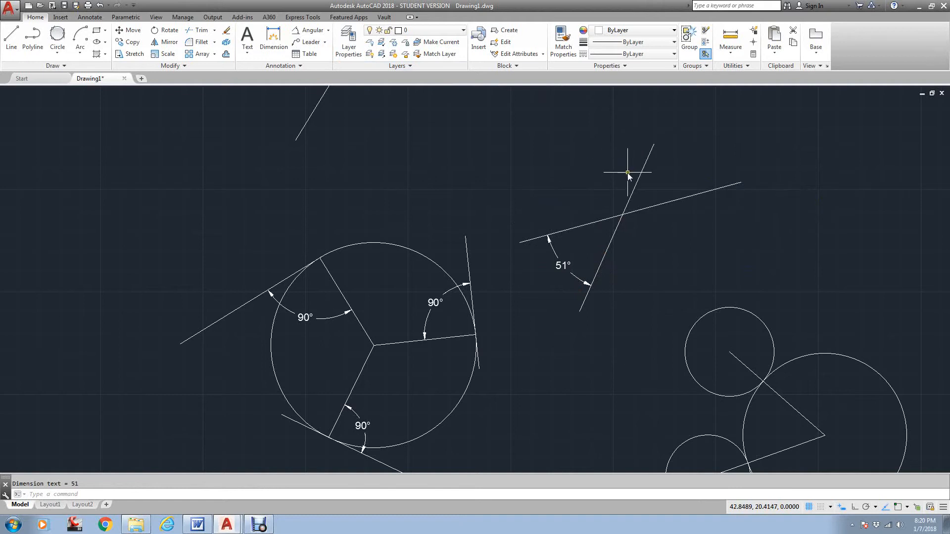
# Step: Add an angular dimension inside the upper-left obtuse angle of the two crossing lines
pyautogui.click(313, 30)
pyautogui.click(605, 221)
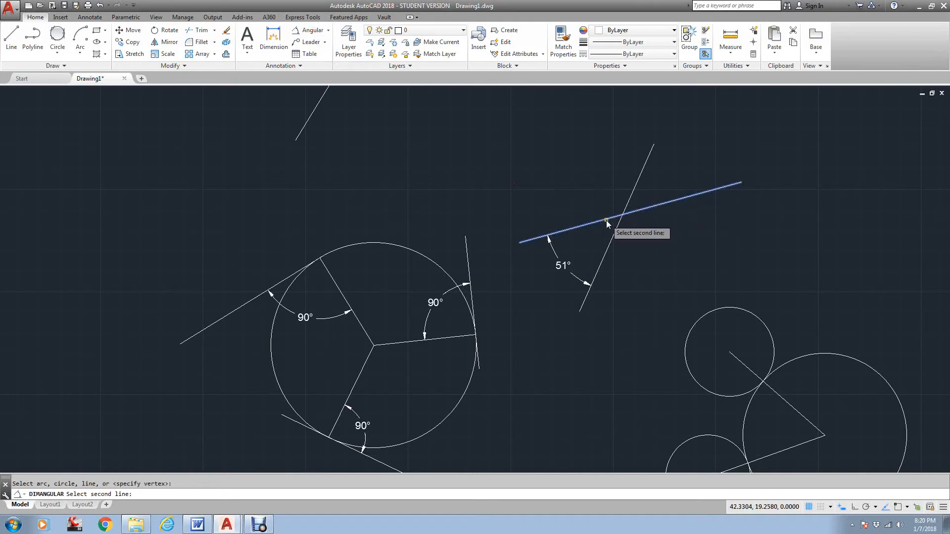
pyautogui.click(625, 207)
pyautogui.click(574, 171)
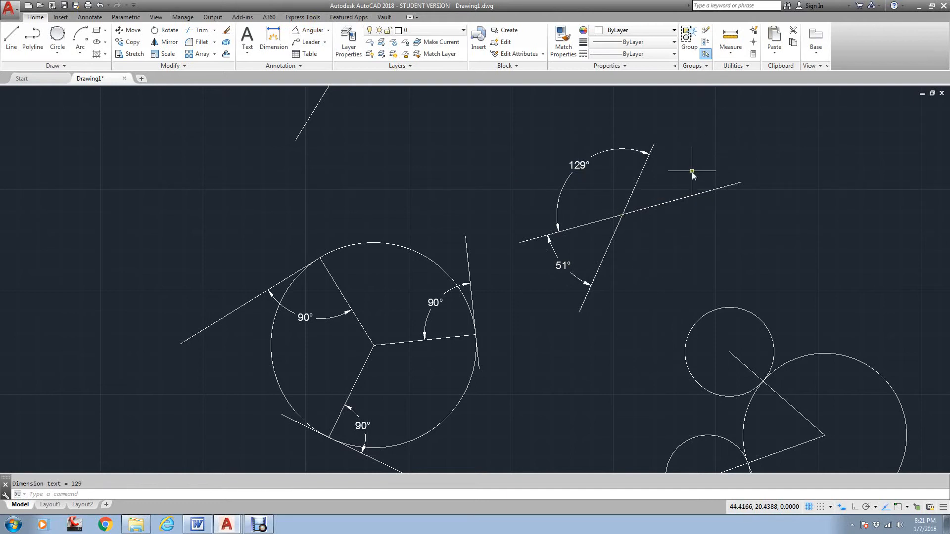
# Step: Add an angular dimension inside the upper-right acute angle of the two crossing lines
pyautogui.click(309, 32)
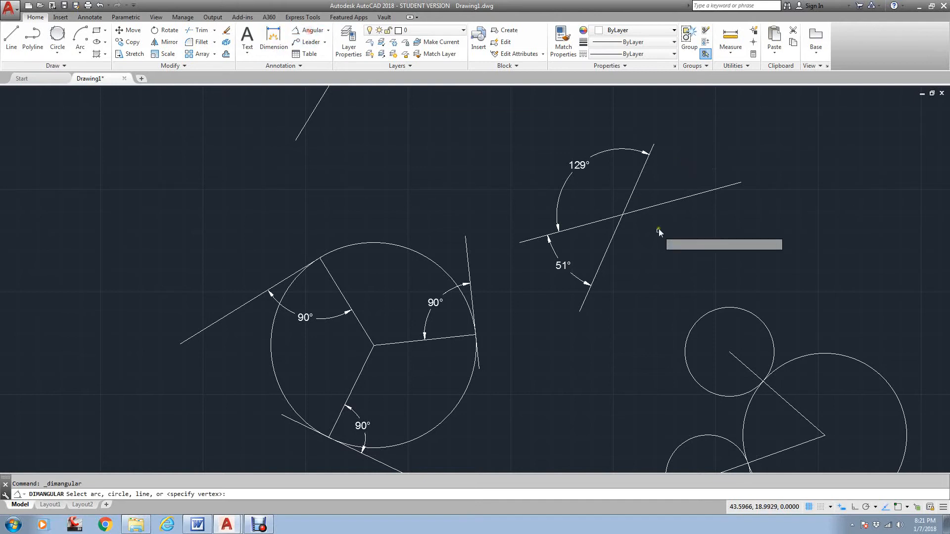
pyautogui.click(648, 181)
pyautogui.click(664, 203)
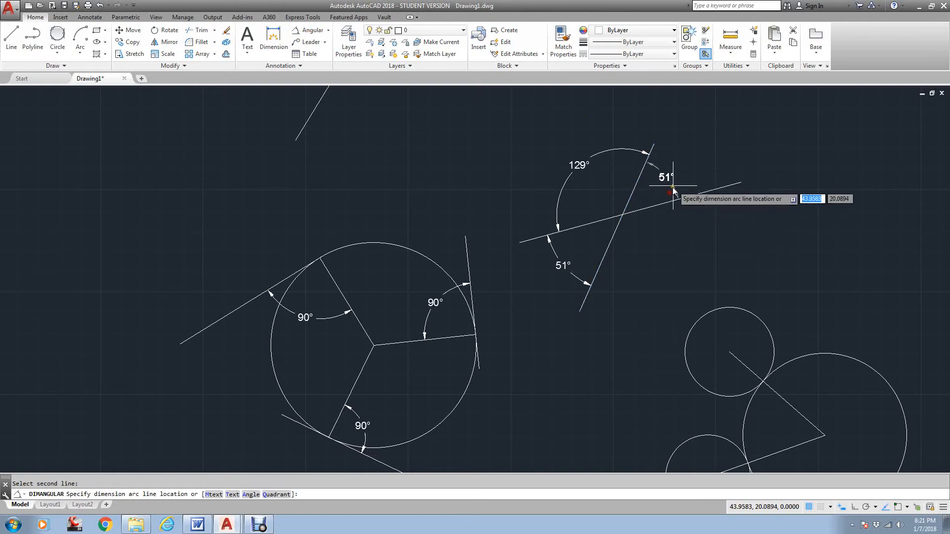
pyautogui.click(693, 174)
# Step: Add an angular dimension inside the lower-right obtuse angle of the two crossing lines
pyautogui.press('Return')
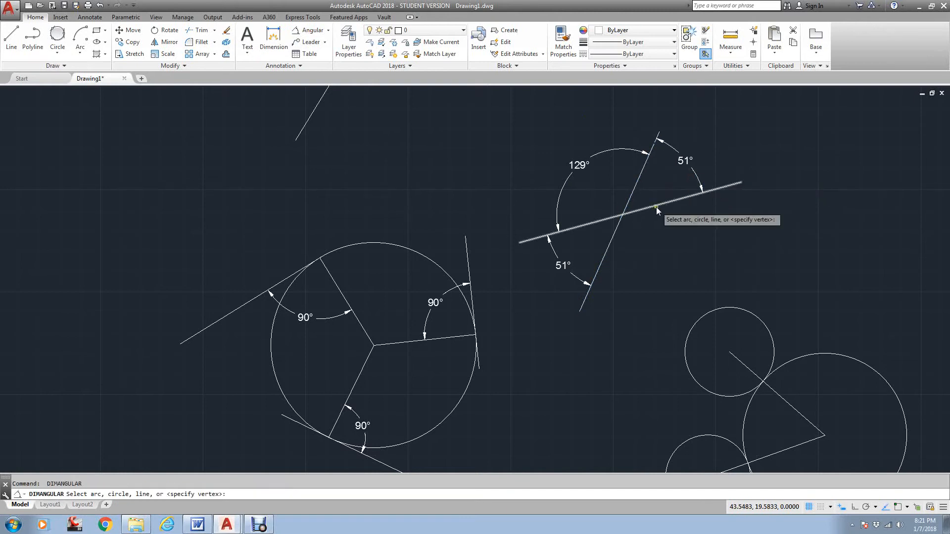
pyautogui.click(656, 206)
pyautogui.click(616, 235)
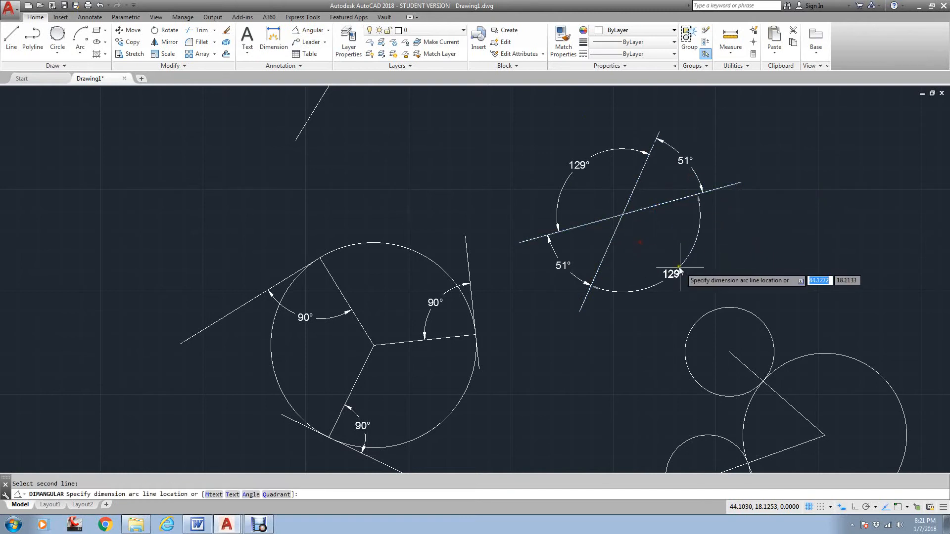
pyautogui.click(677, 268)
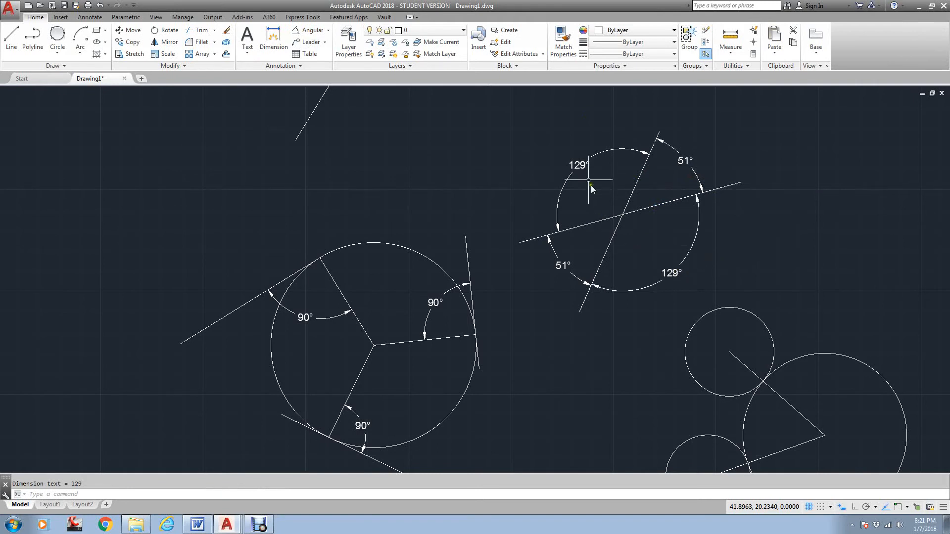
# Step: Delete the upper-left, upper-right and lower-right angular dimensions of the crossing lines, keeping only the lower-left one
pyautogui.click(577, 167)
pyautogui.press('Delete')
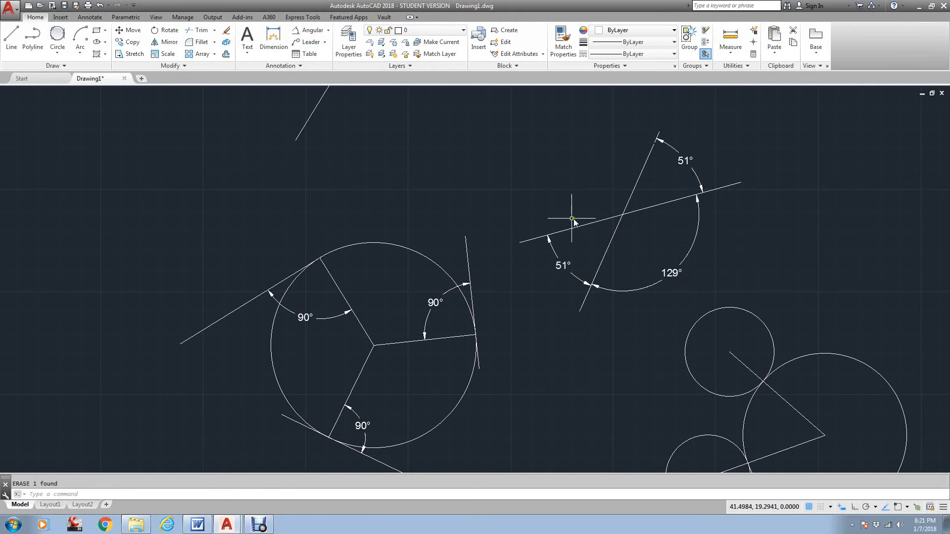
pyautogui.click(683, 162)
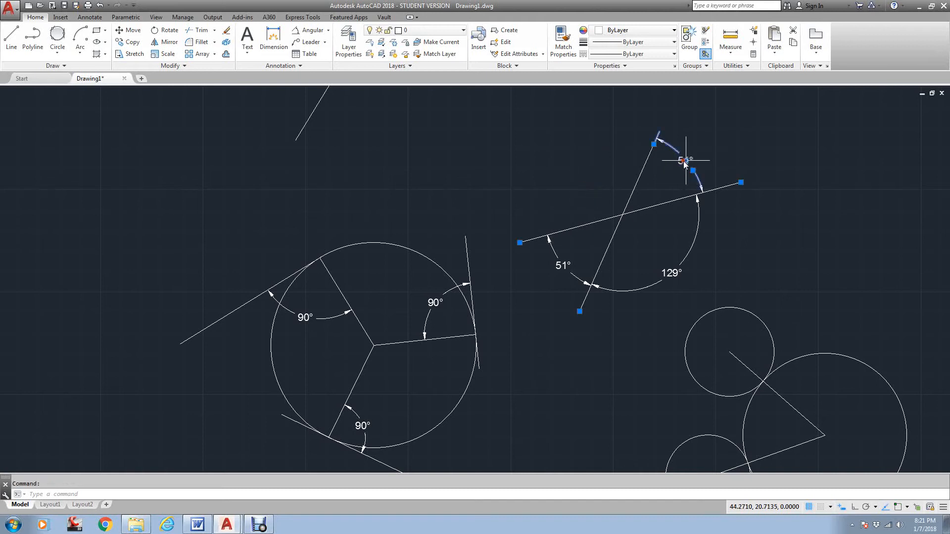
pyautogui.click(683, 255)
pyautogui.press('Delete')
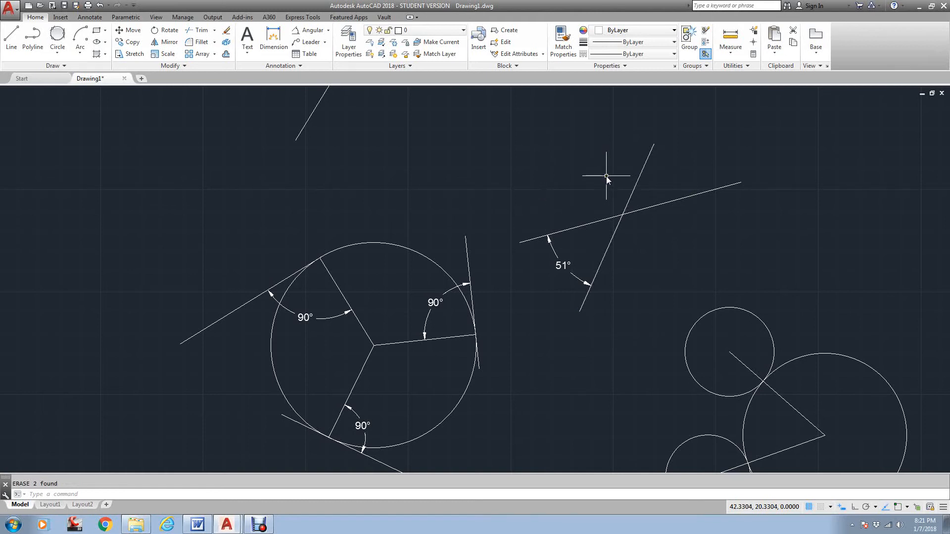
# Step: Examine the tangent arc, the three-line tangent circle, the mutually tangent circles and the dimensioned circles across the drawing
pyautogui.scroll(-2, 569, 208)
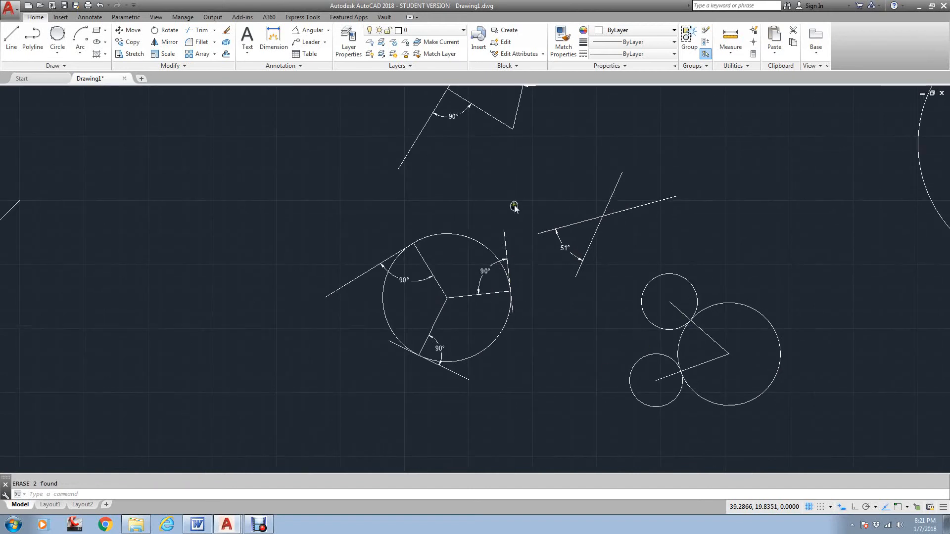
pyautogui.moveTo(513, 206); pyautogui.dragTo(487, 328, button='middle')
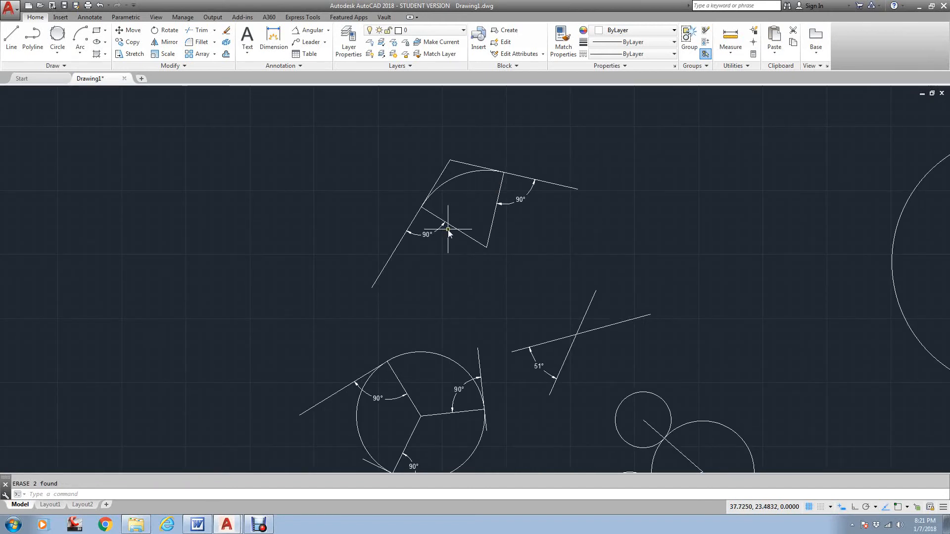
pyautogui.scroll(2, 443, 176)
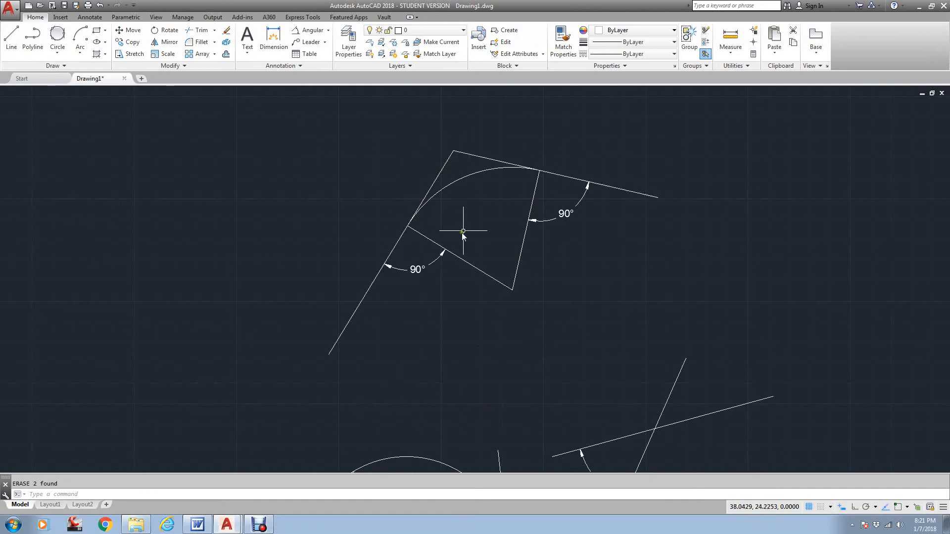
pyautogui.scroll(-3, 443, 249)
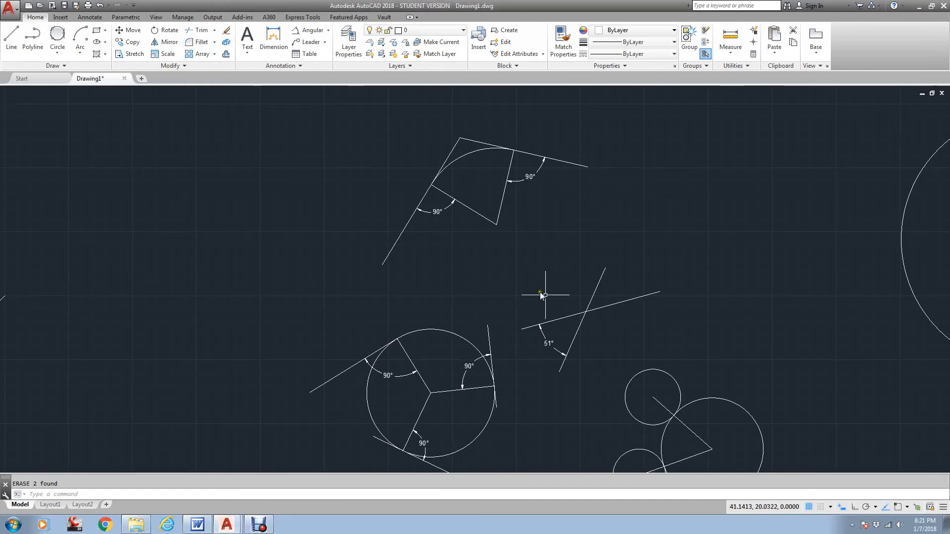
pyautogui.moveTo(640, 324); pyautogui.dragTo(566, 211, button='middle')
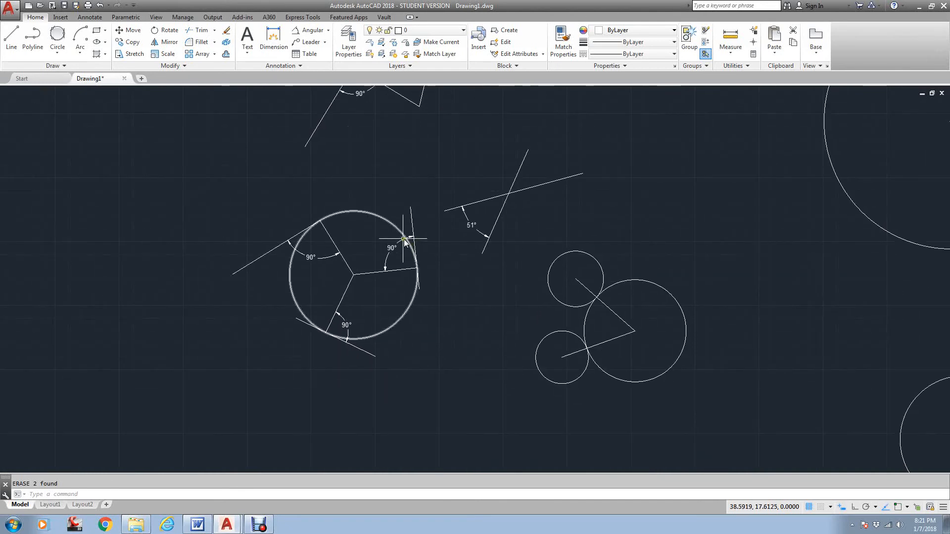
pyautogui.scroll(2, 320, 234)
pyautogui.scroll(-2, 330, 229)
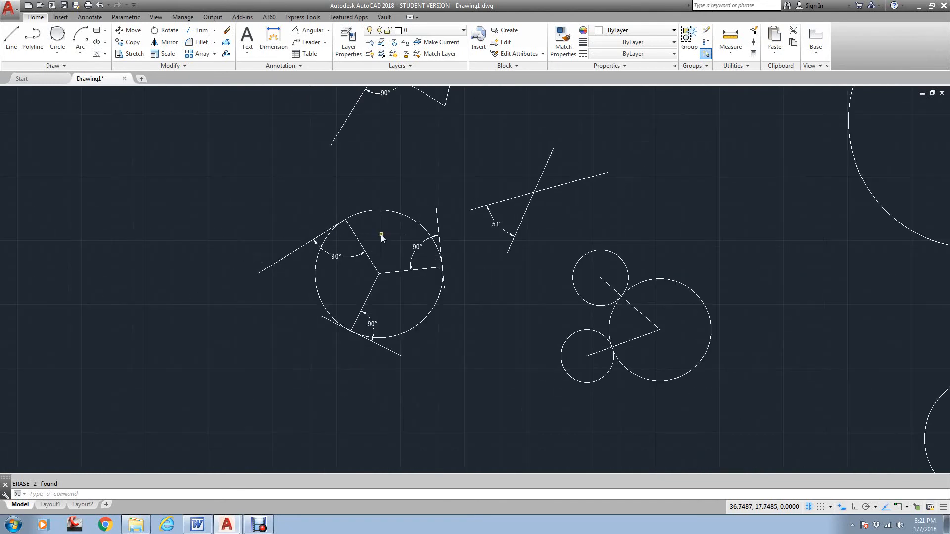
pyautogui.moveTo(455, 200)
pyautogui.mouseDown(button='middle')
pyautogui.moveTo(624, 368)
pyautogui.moveTo(335, 180)
pyautogui.mouseUp(button='middle')
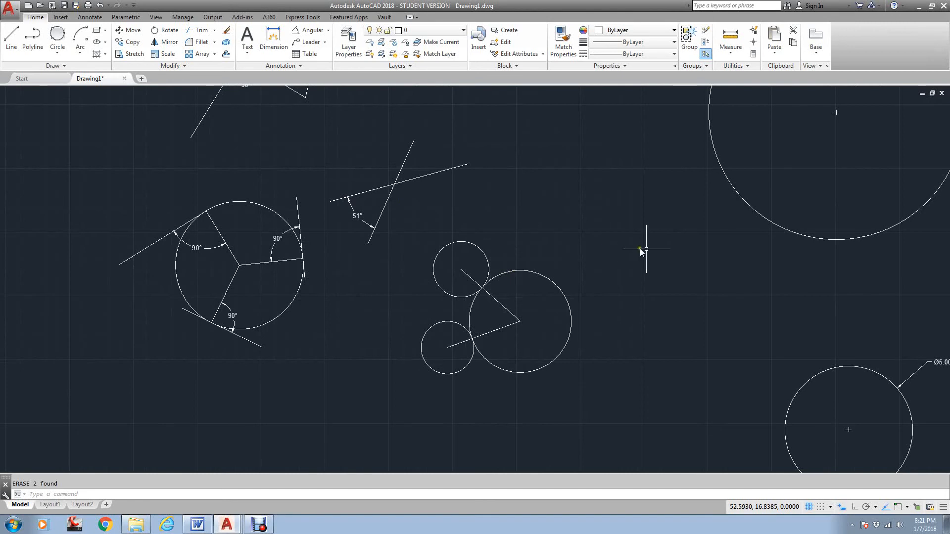
pyautogui.moveTo(732, 290)
pyautogui.mouseDown(button='middle')
pyautogui.moveTo(622, 318)
pyautogui.moveTo(545, 311)
pyautogui.mouseUp(button='middle')
pyautogui.scroll(-2, 545, 311)
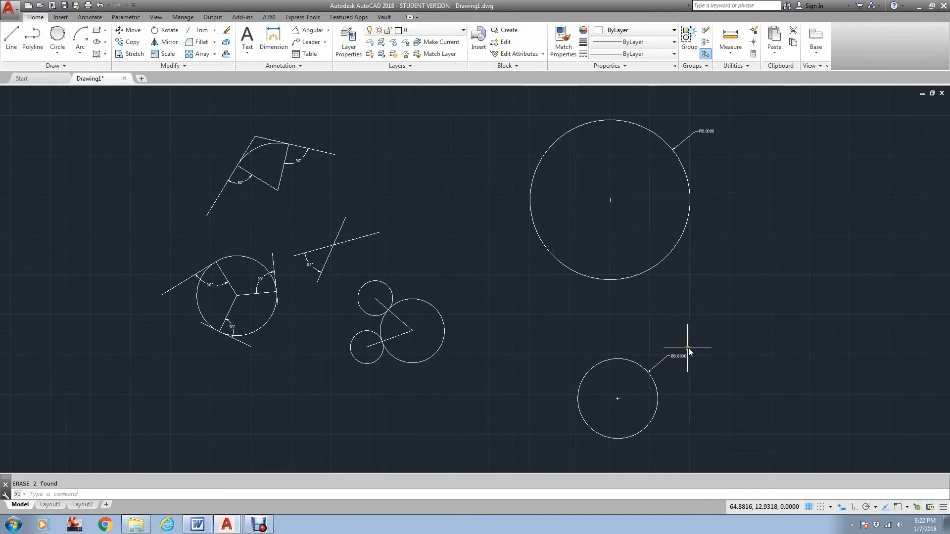
# Step: Add a diameter dimension to the large circle, placed outside its upper-right edge below the radius dimension
pyautogui.click(328, 30)
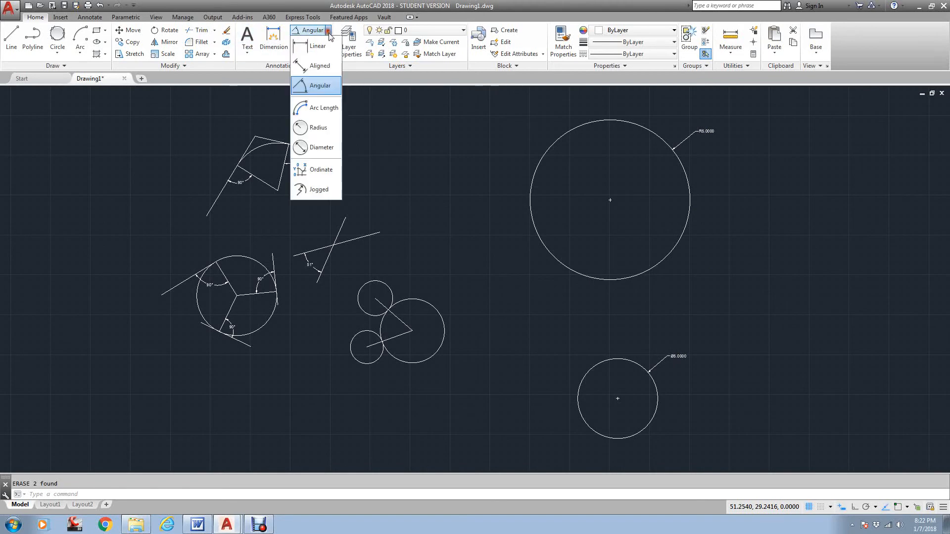
pyautogui.click(321, 147)
pyautogui.click(684, 168)
pyautogui.click(698, 155)
pyautogui.press('Return')
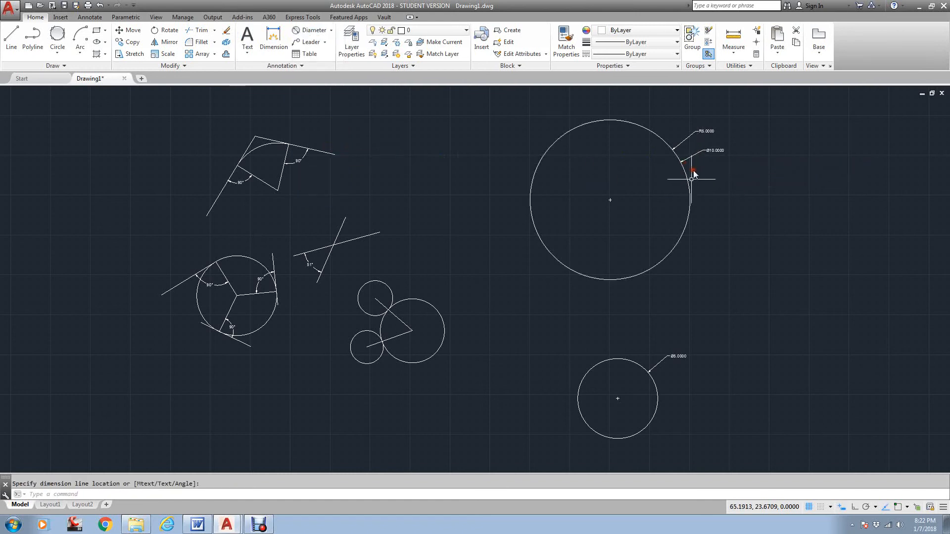
pyautogui.scroll(4, 666, 379)
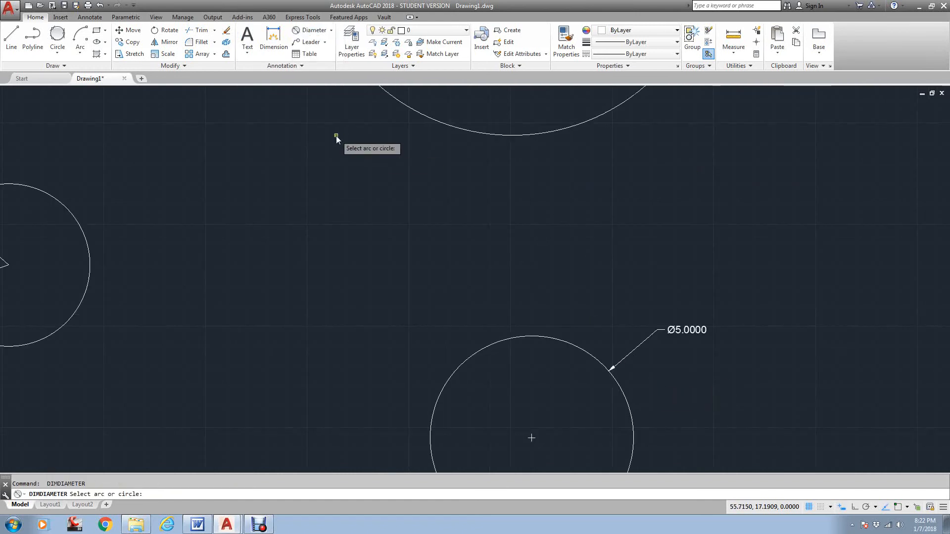
pyautogui.press('Escape')
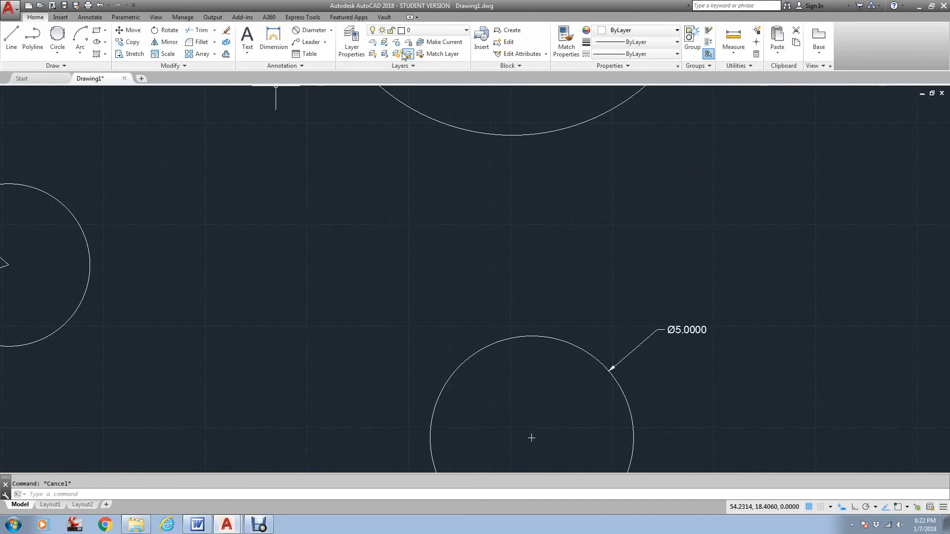
# Step: Add a radius dimension to the circle below the large one, placed above its upper-right edge beside the diameter dimension
pyautogui.click(330, 30)
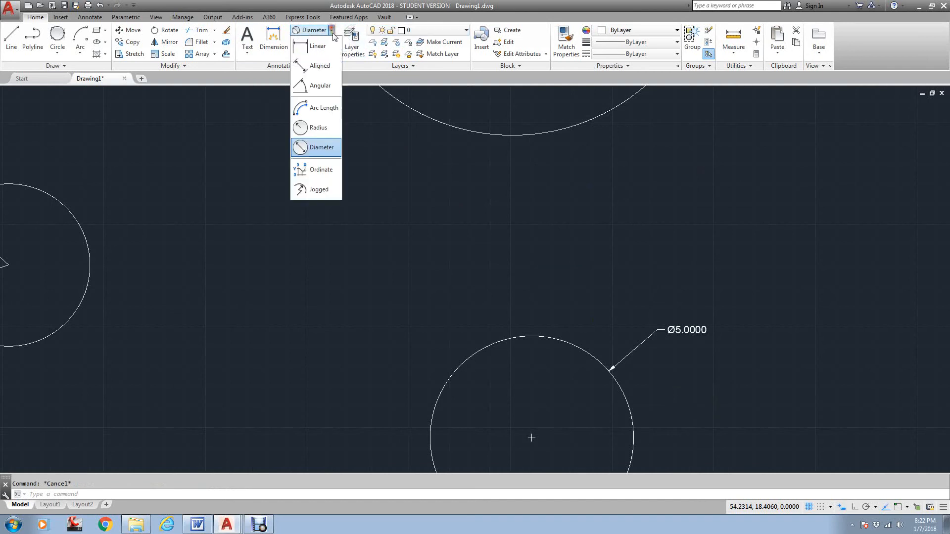
pyautogui.click(318, 127)
pyautogui.click(561, 337)
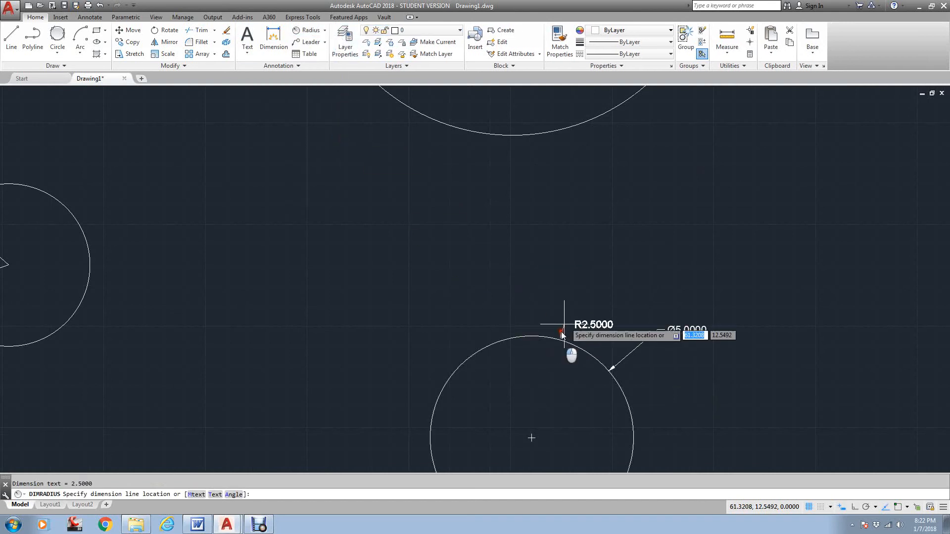
pyautogui.click(587, 288)
pyautogui.click(688, 334)
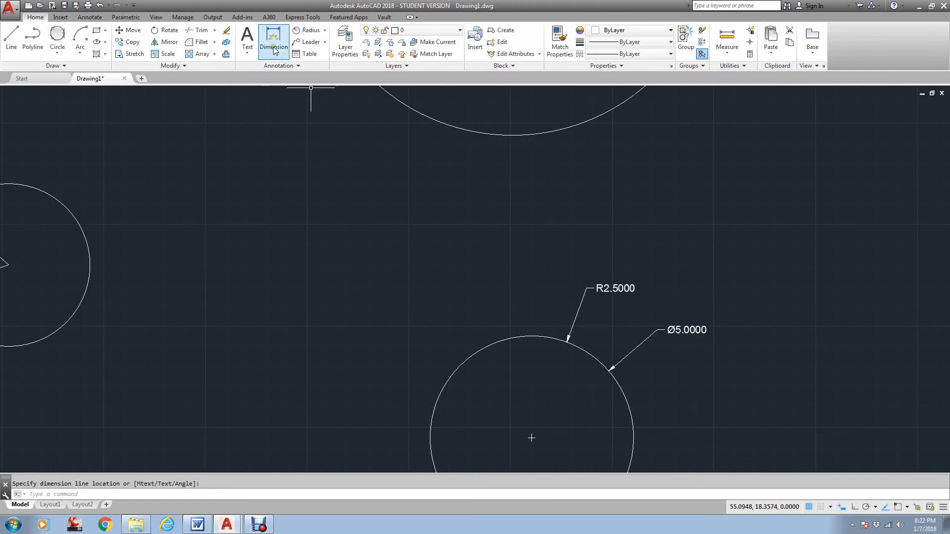
# Step: Review the angular dimensions on the tangent figures and crossing lines, and the radius and diameter dimensions on the two separate circles
pyautogui.scroll(-1, 589, 317)
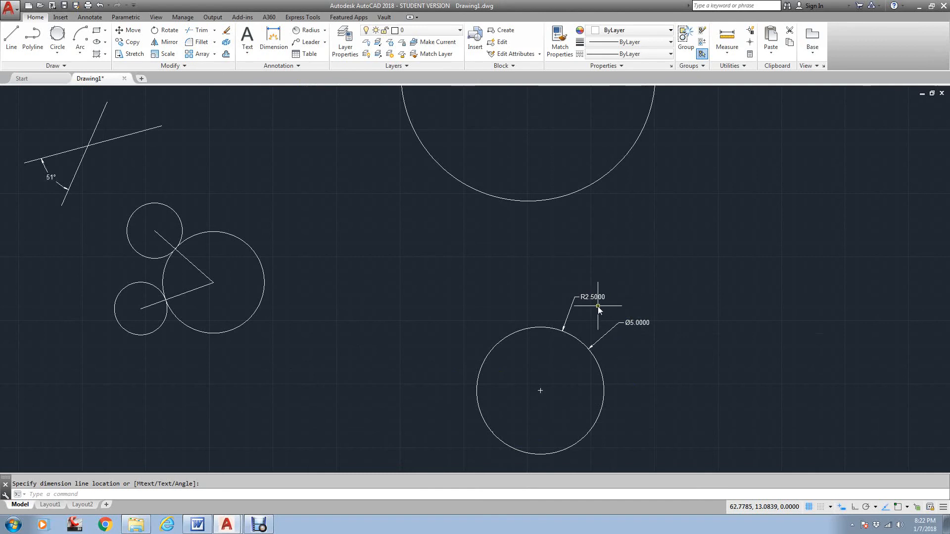
pyautogui.scroll(-2, 591, 301)
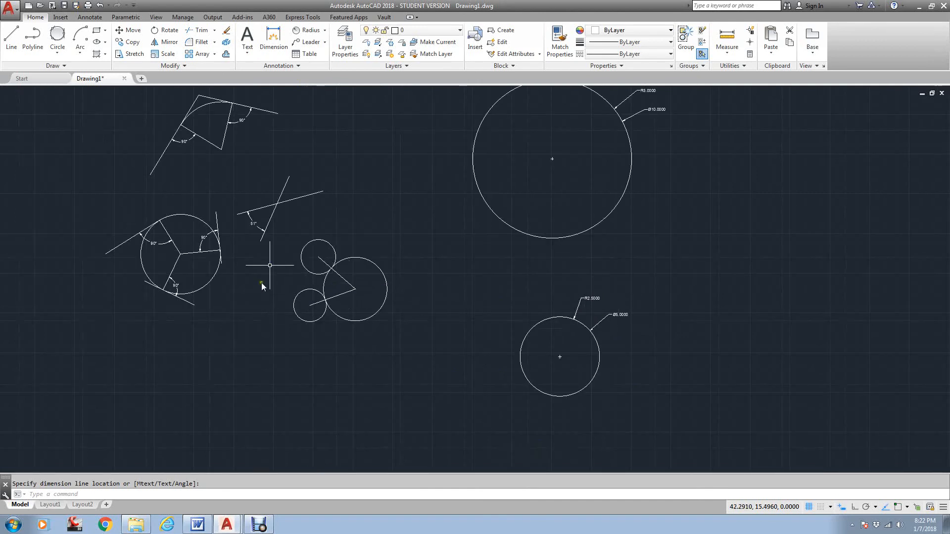
pyautogui.moveTo(261, 283)
pyautogui.mouseDown(button='middle')
pyautogui.moveTo(346, 239)
pyautogui.moveTo(415, 266)
pyautogui.mouseUp(button='middle')
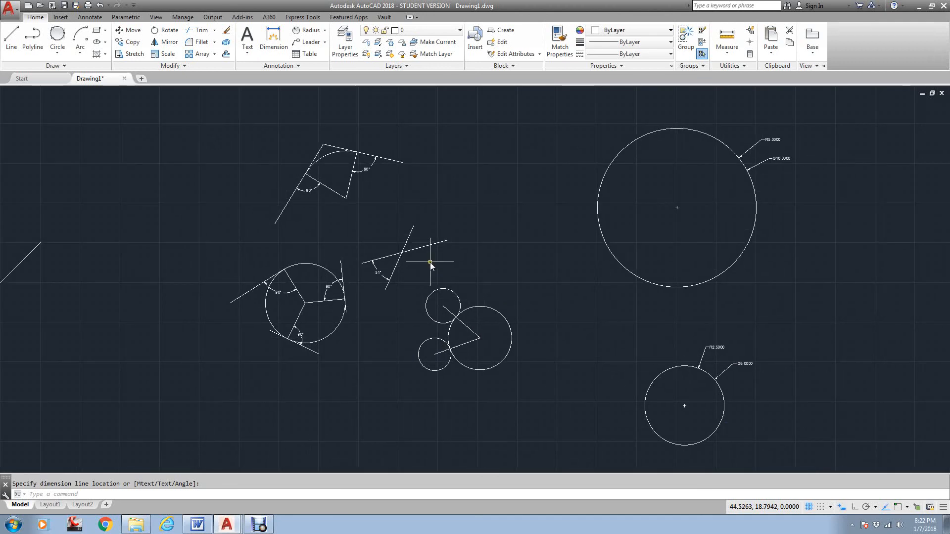
pyautogui.scroll(3, 340, 282)
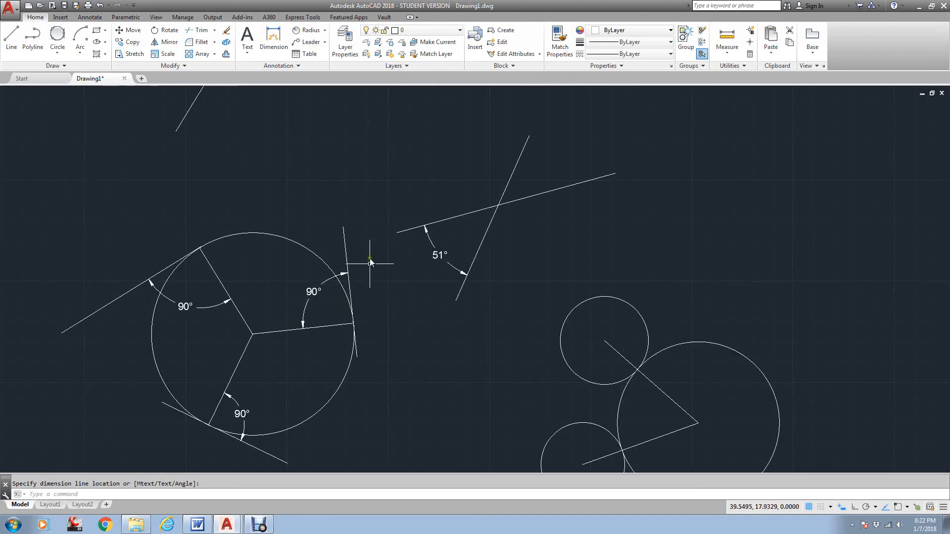
pyautogui.scroll(-5, 446, 242)
pyautogui.scroll(2, 452, 237)
pyautogui.scroll(-2, 452, 226)
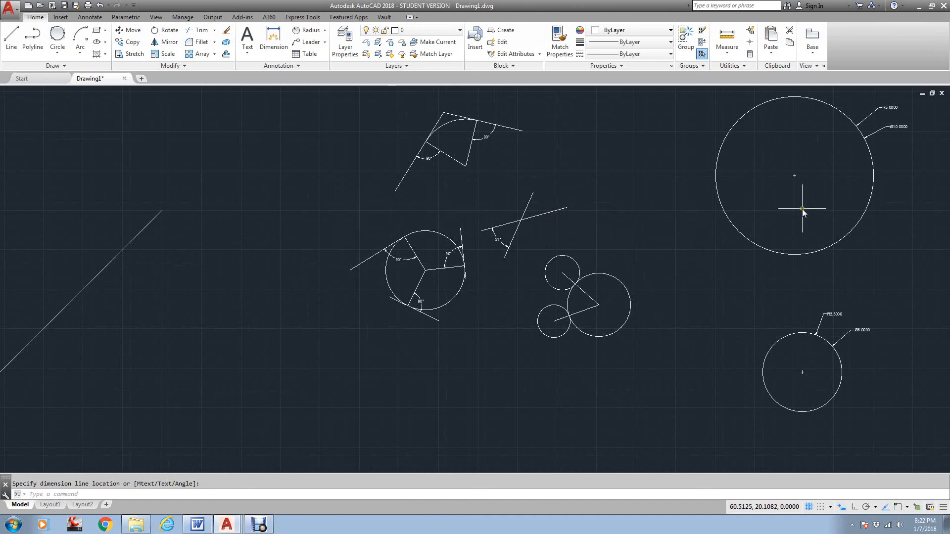
pyautogui.scroll(2, 504, 282)
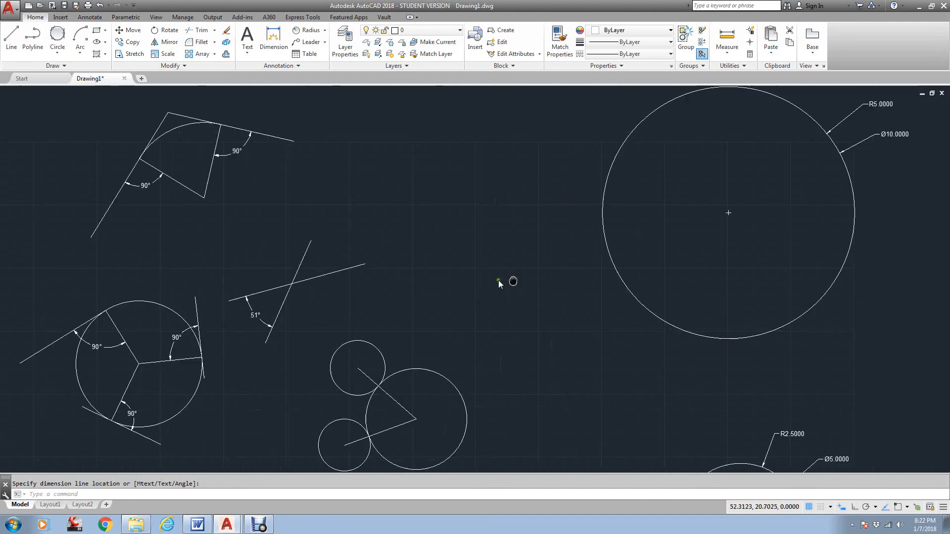
pyautogui.scroll(5, 670, 190)
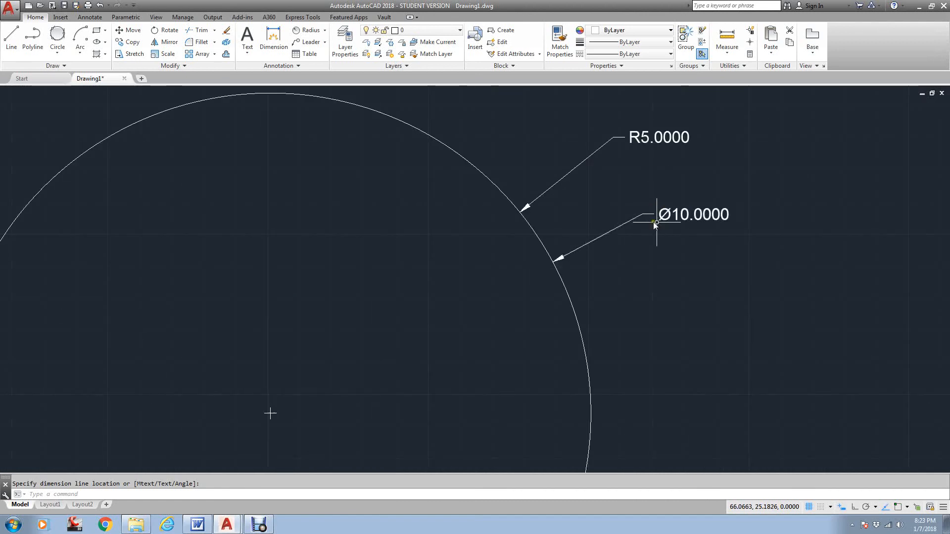